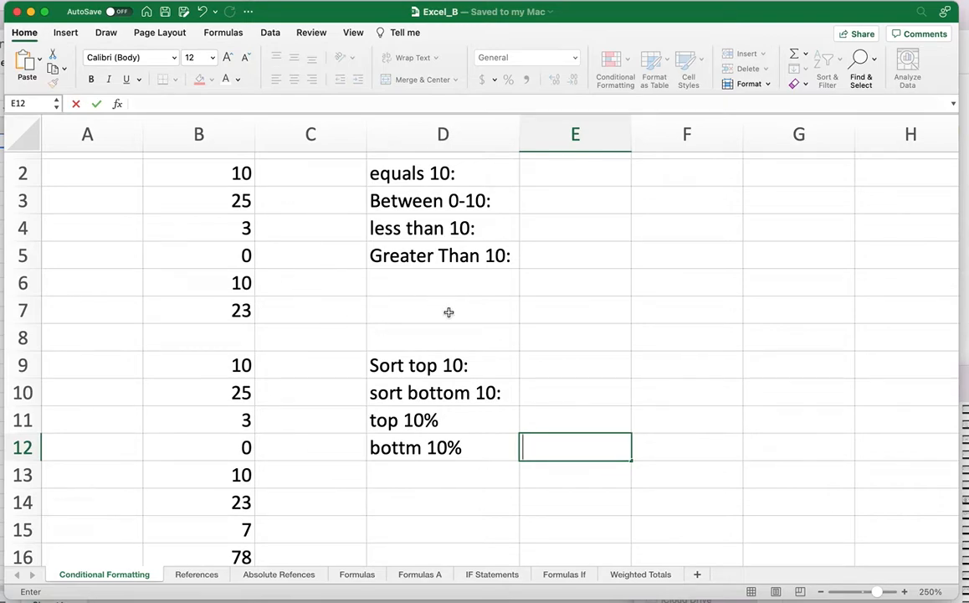
click(448, 312)
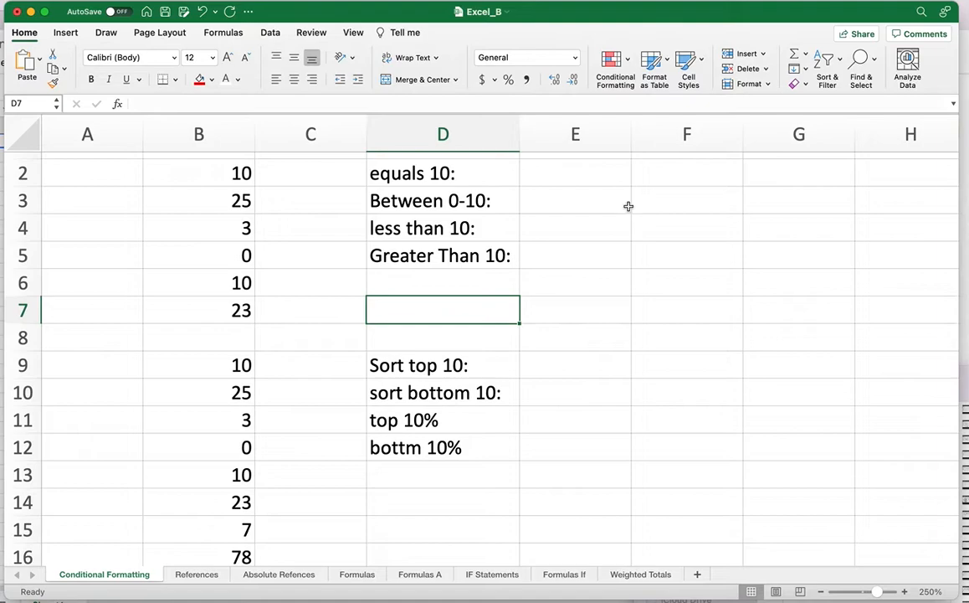
click(222, 34)
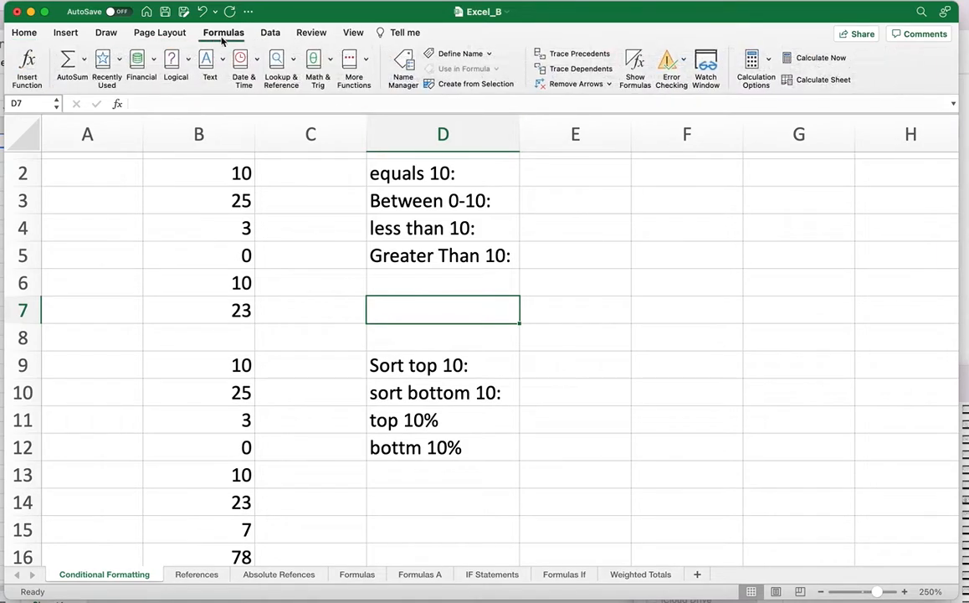
click(27, 33)
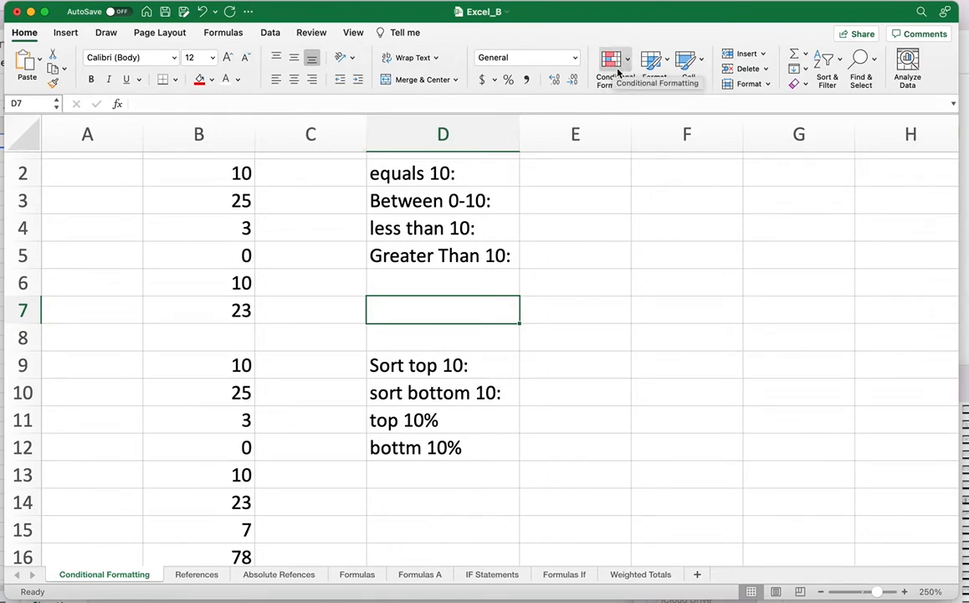
Review the rule labels in D2:D5 and D9:D12 that describe the conditional formatting exercises
click(451, 174)
click(436, 201)
click(432, 229)
click(439, 255)
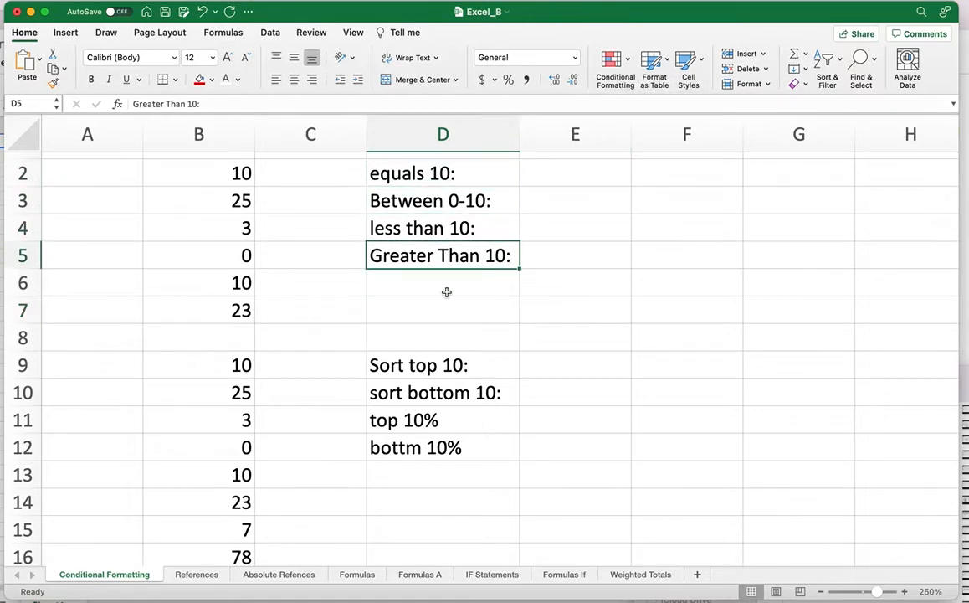
click(446, 364)
click(452, 395)
click(444, 421)
click(440, 448)
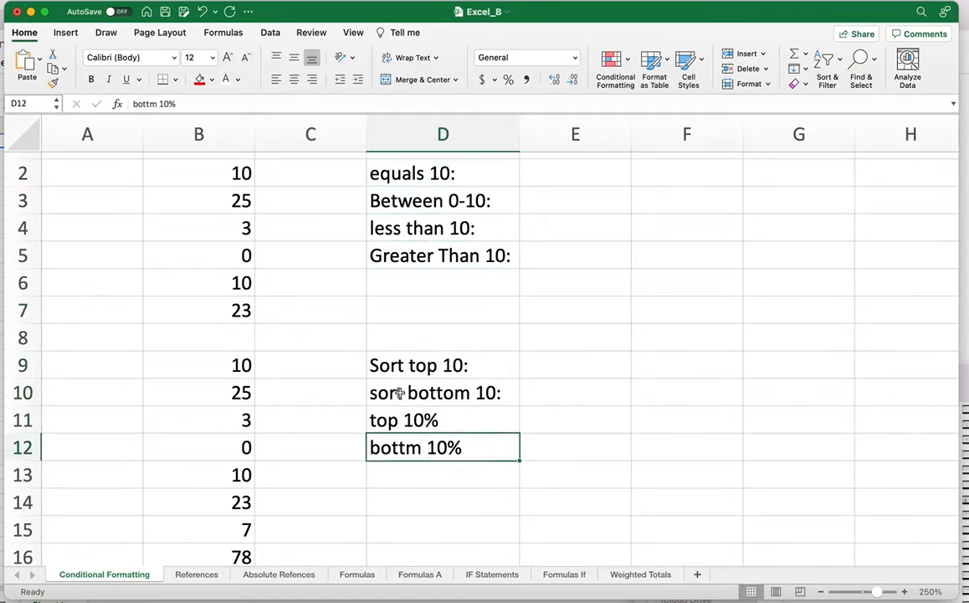
Add a conditional formatting rule to B2:B7 that formats values equal to 10 with Green Fill with Dark Green Text
drag(223, 174, 232, 311)
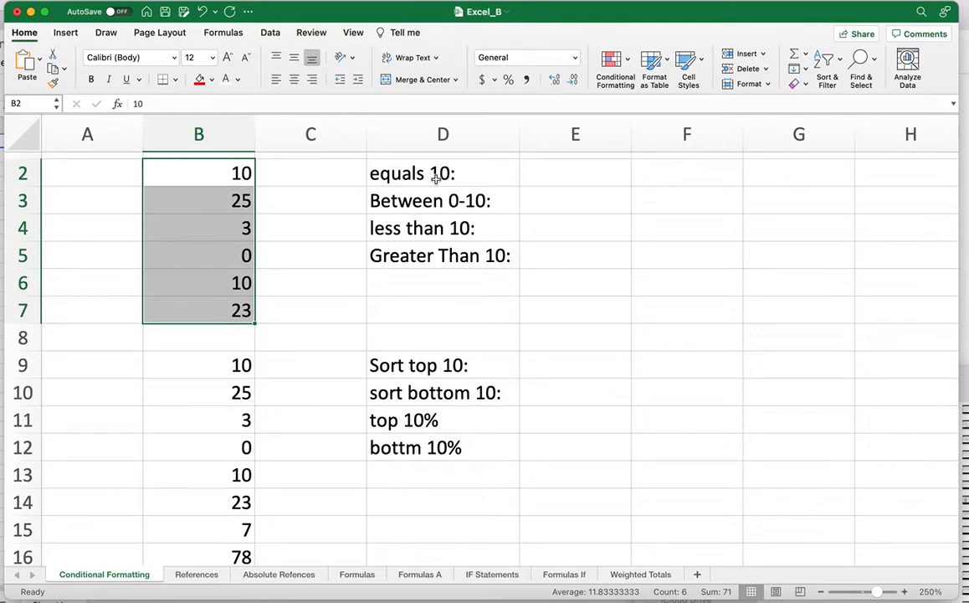
click(629, 62)
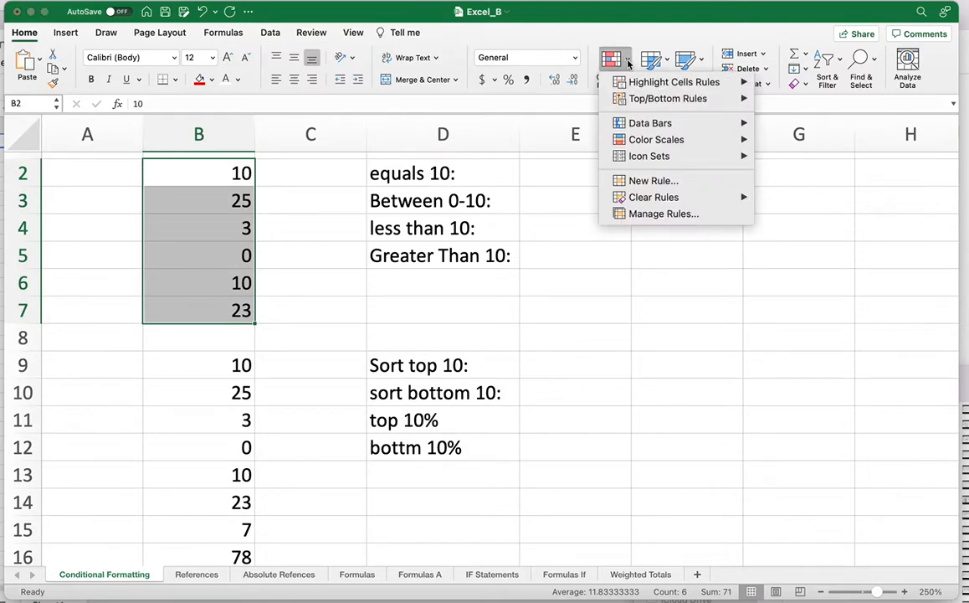
mouse_move(635, 86)
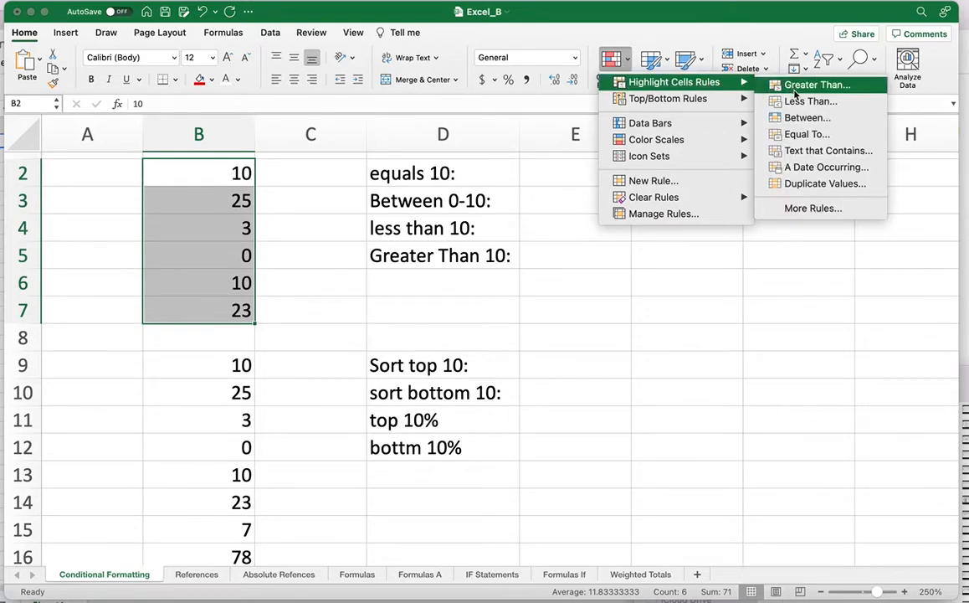
mouse_move(713, 86)
click(805, 135)
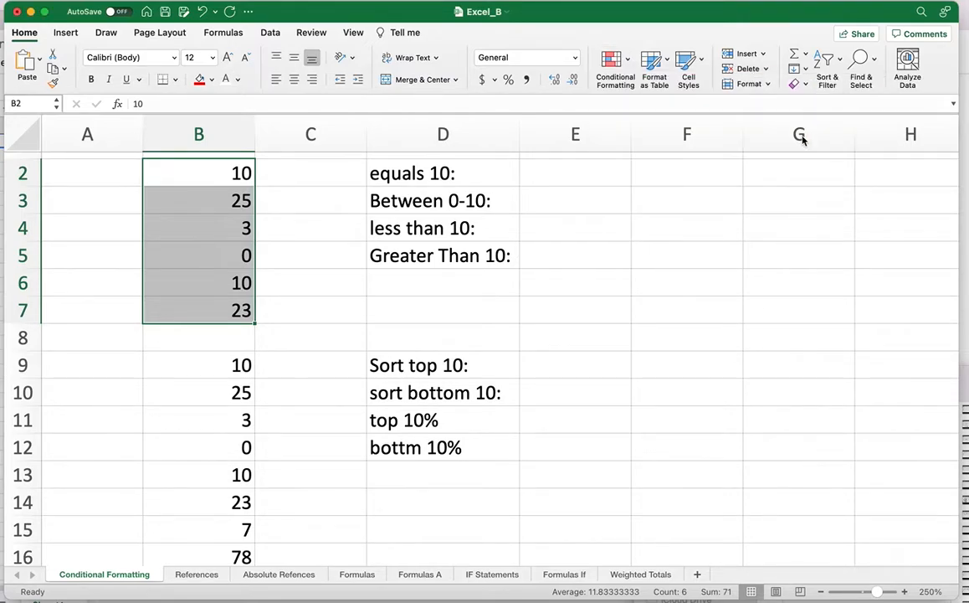
drag(539, 108, 727, 156)
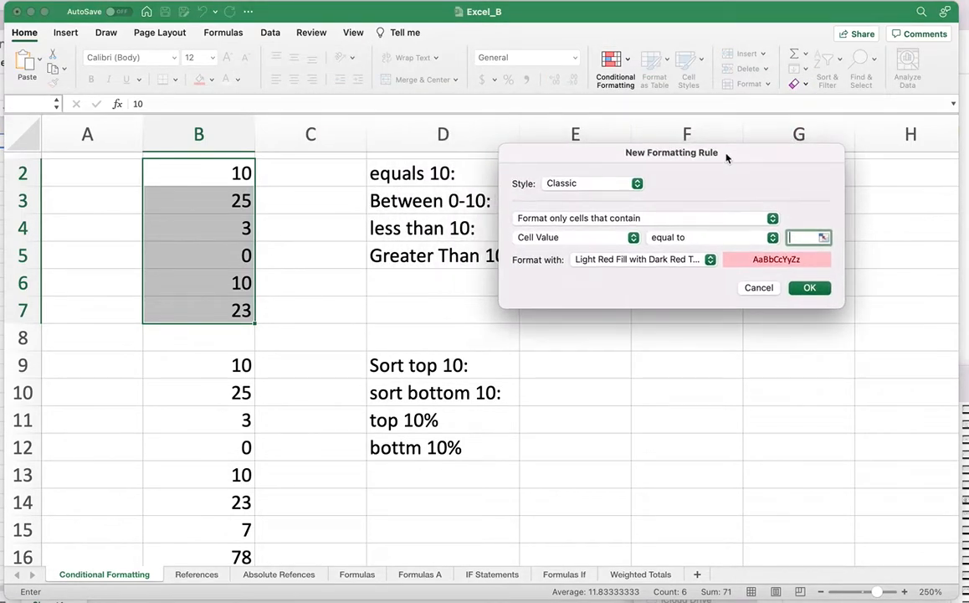
click(702, 261)
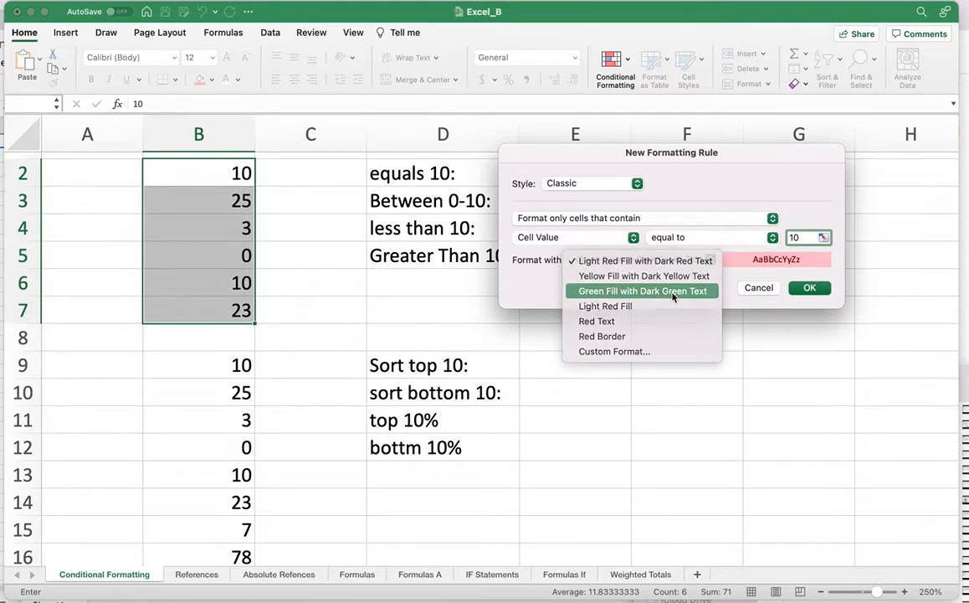
click(673, 292)
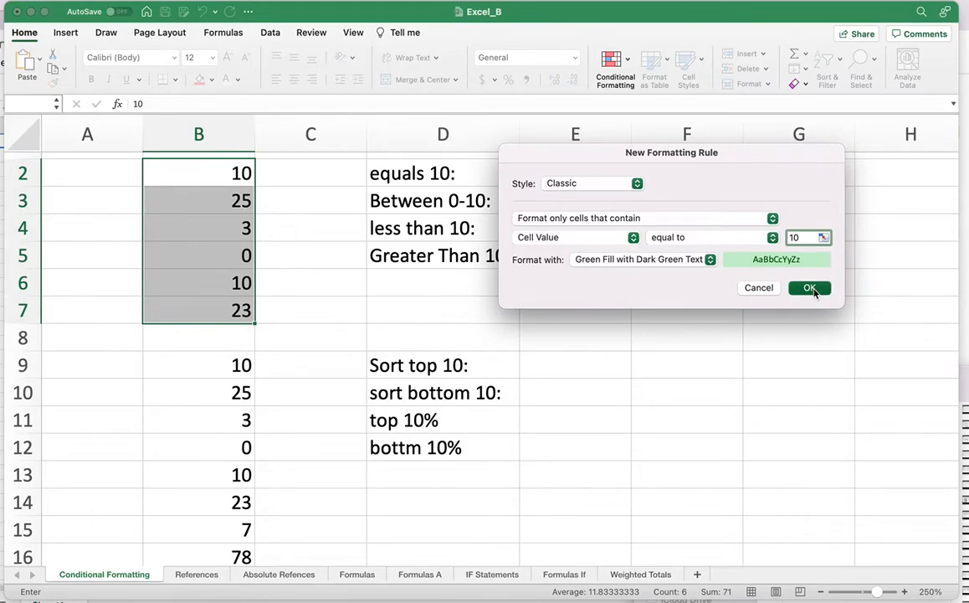
click(810, 288)
click(306, 272)
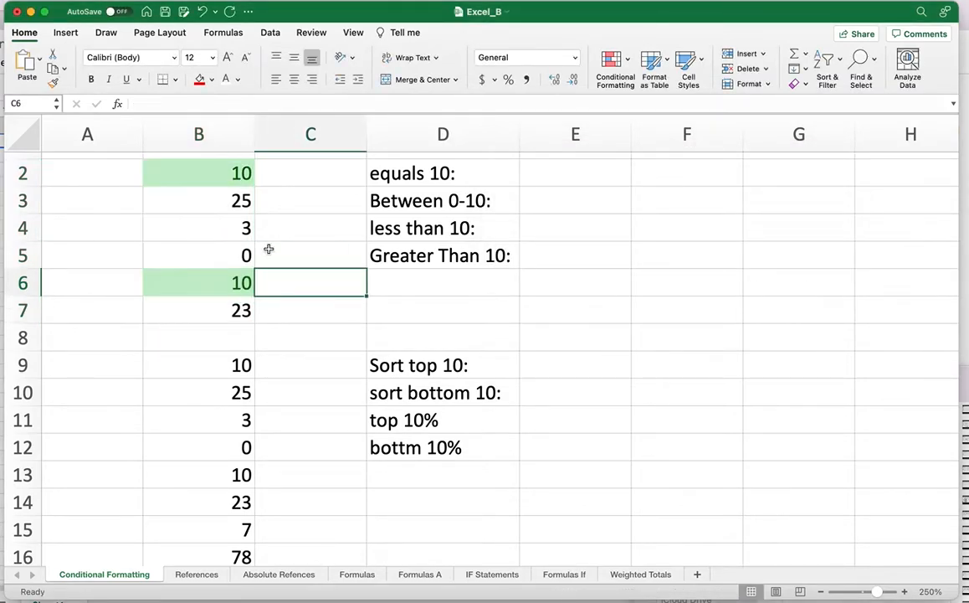
drag(199, 177, 199, 307)
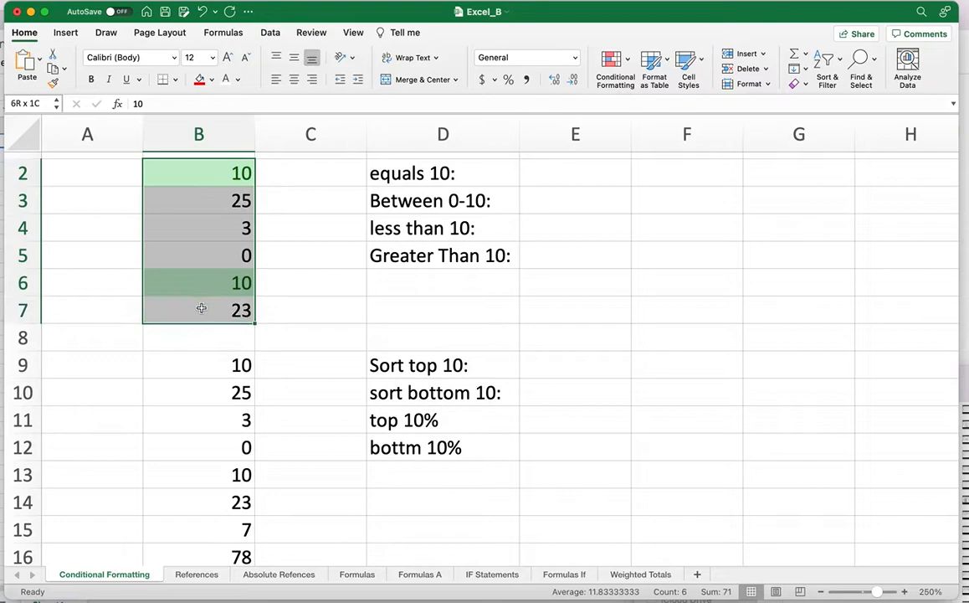
click(322, 295)
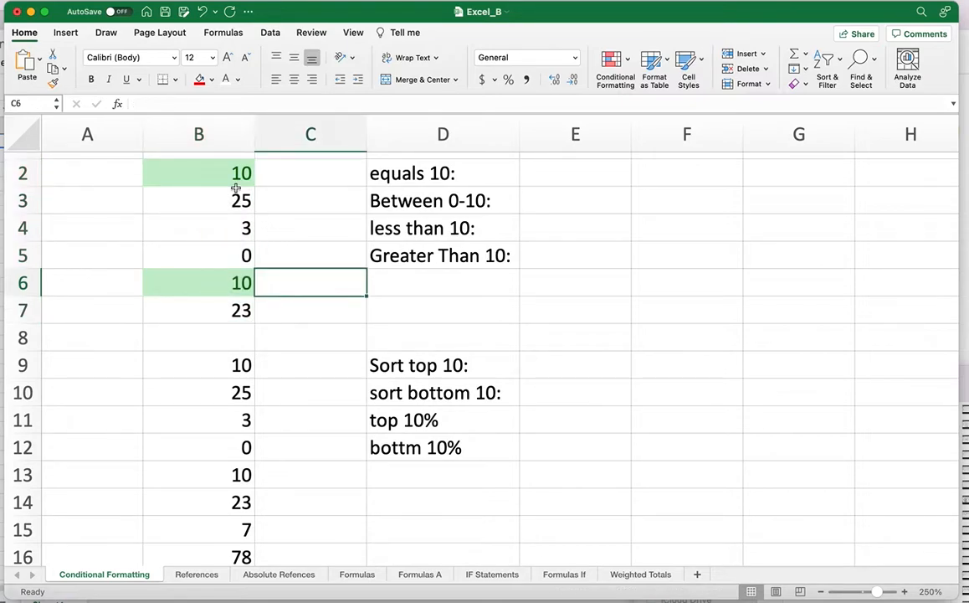
Add a highlight rule to B2:B7 that formats values between 0 and 10 with Yellow Fill with Dark Yellow Text
click(459, 205)
drag(214, 173, 210, 297)
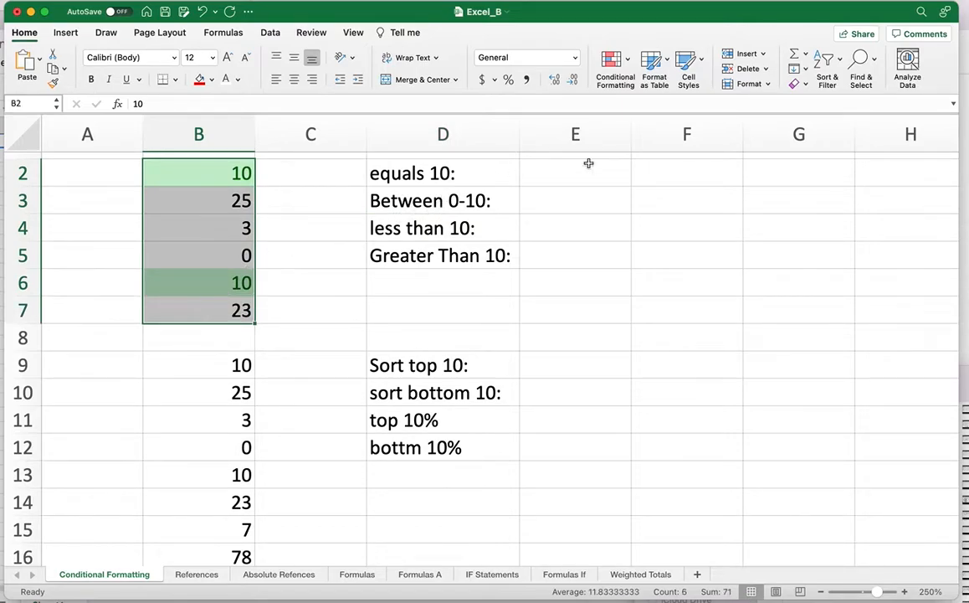
click(628, 65)
mouse_move(686, 82)
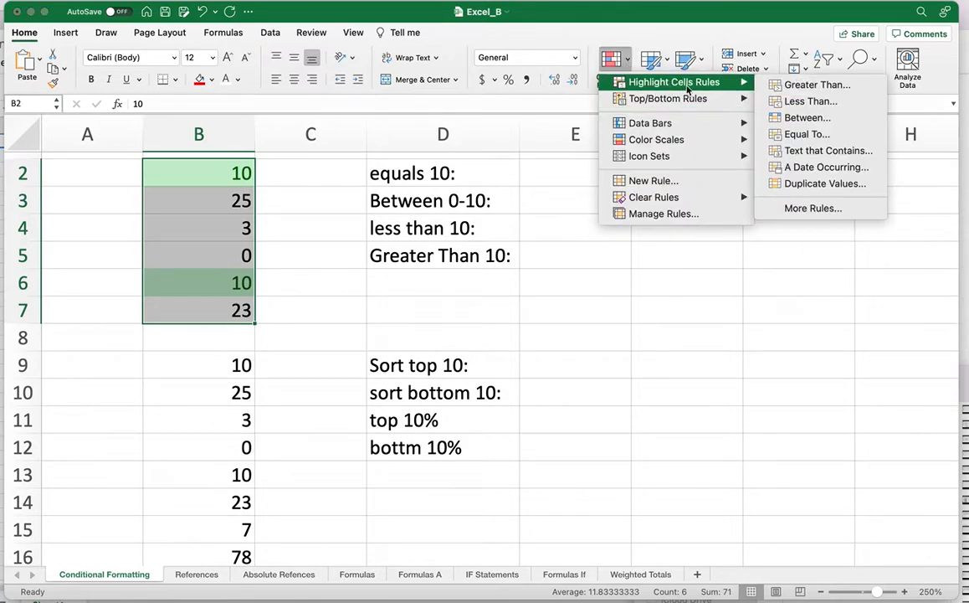
click(805, 117)
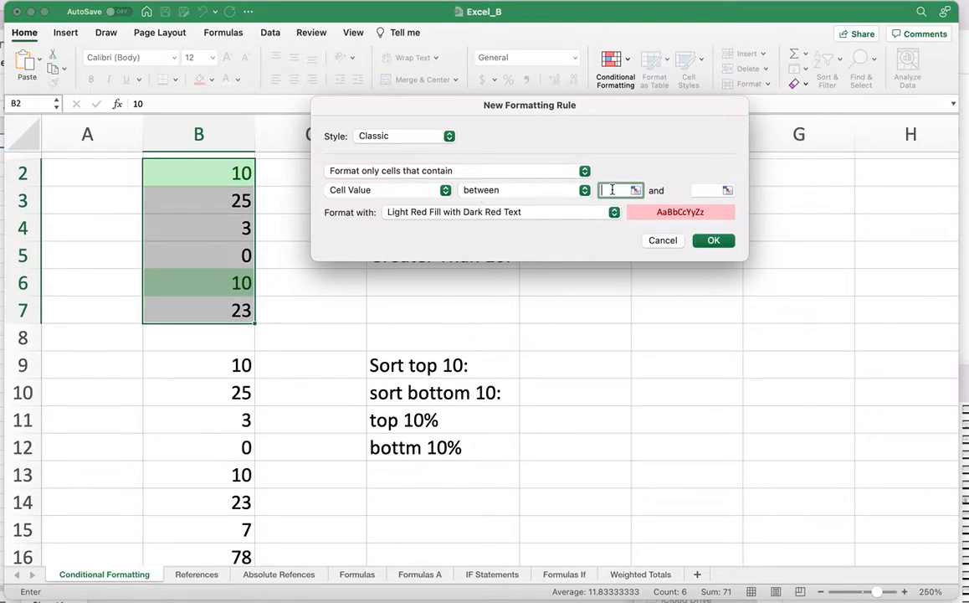
click(711, 191)
text(10)
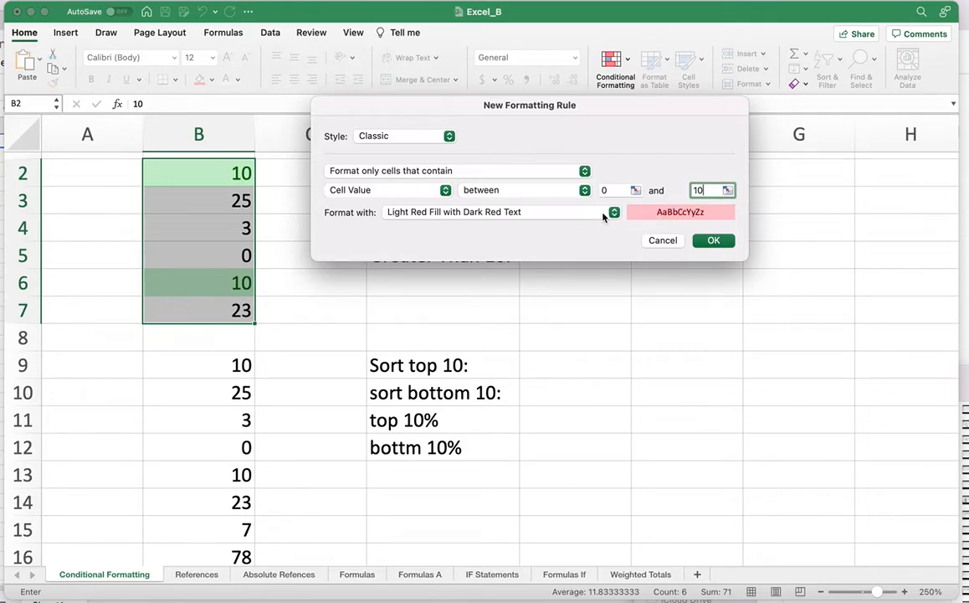
click(578, 212)
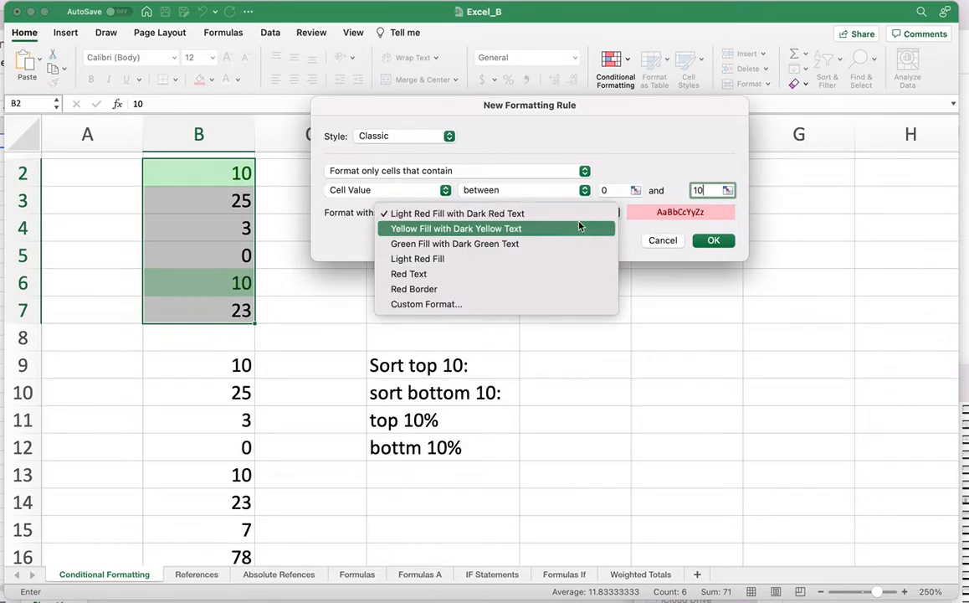
click(524, 230)
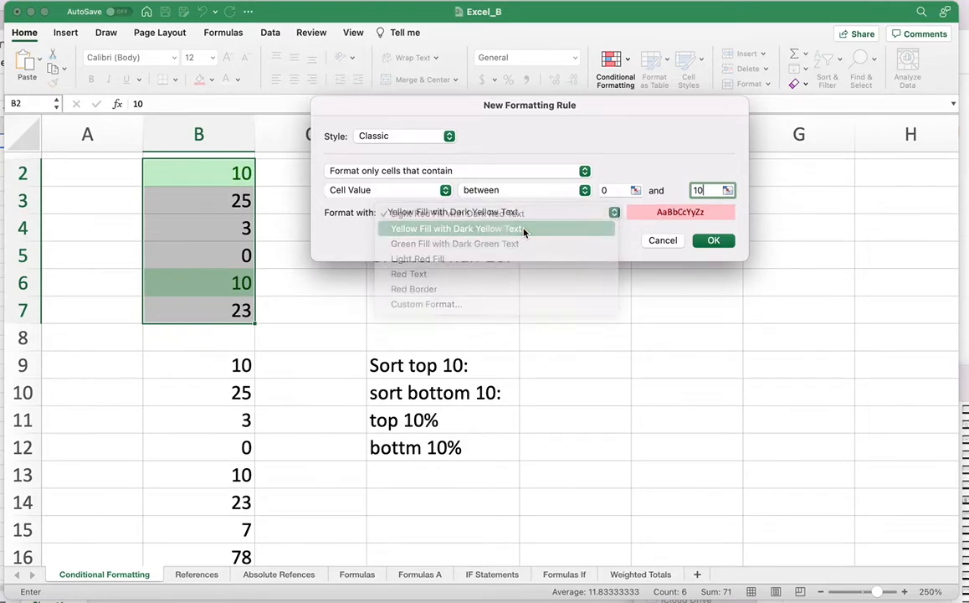
click(718, 243)
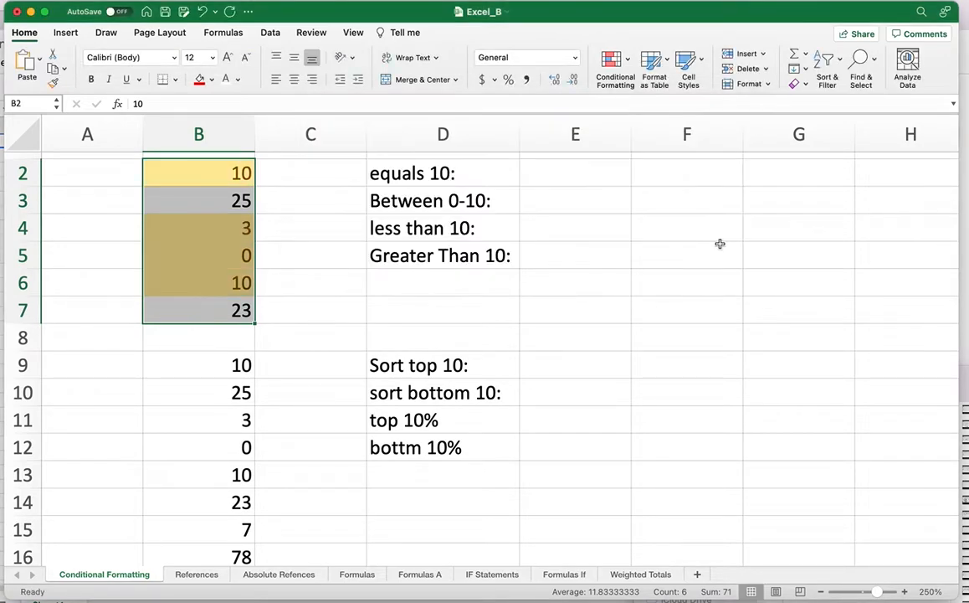
click(303, 275)
drag(197, 170, 241, 314)
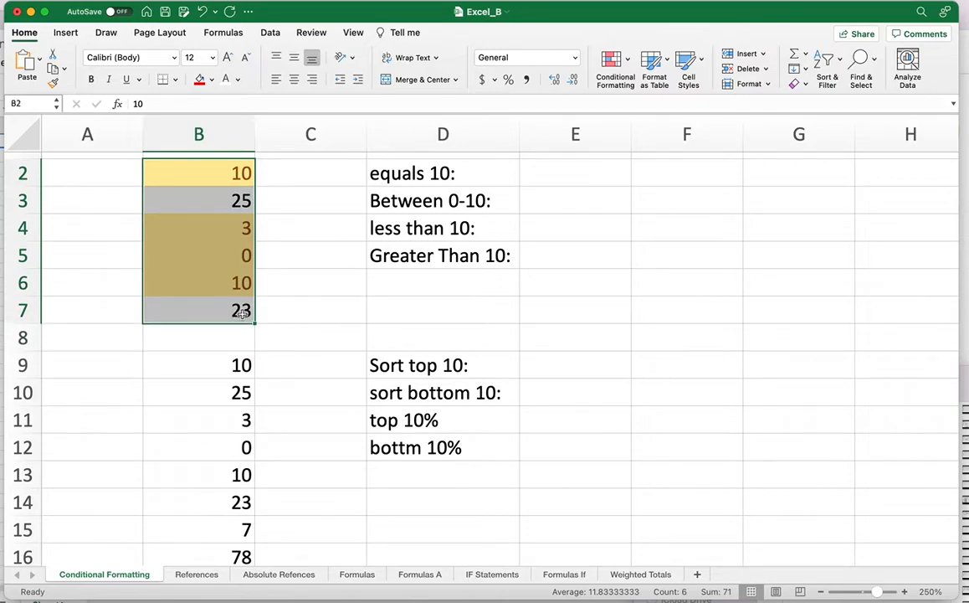
click(293, 285)
click(226, 198)
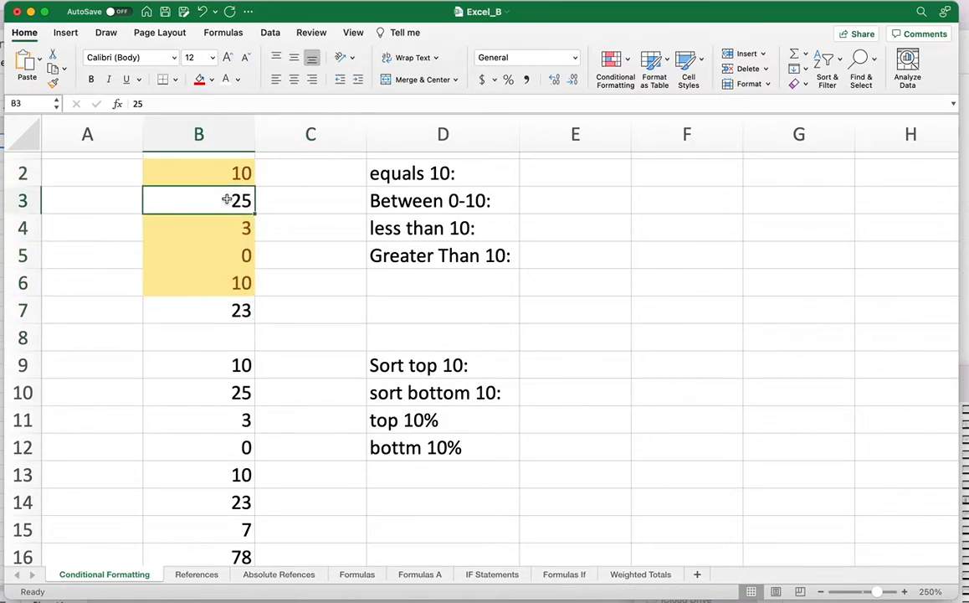
click(234, 311)
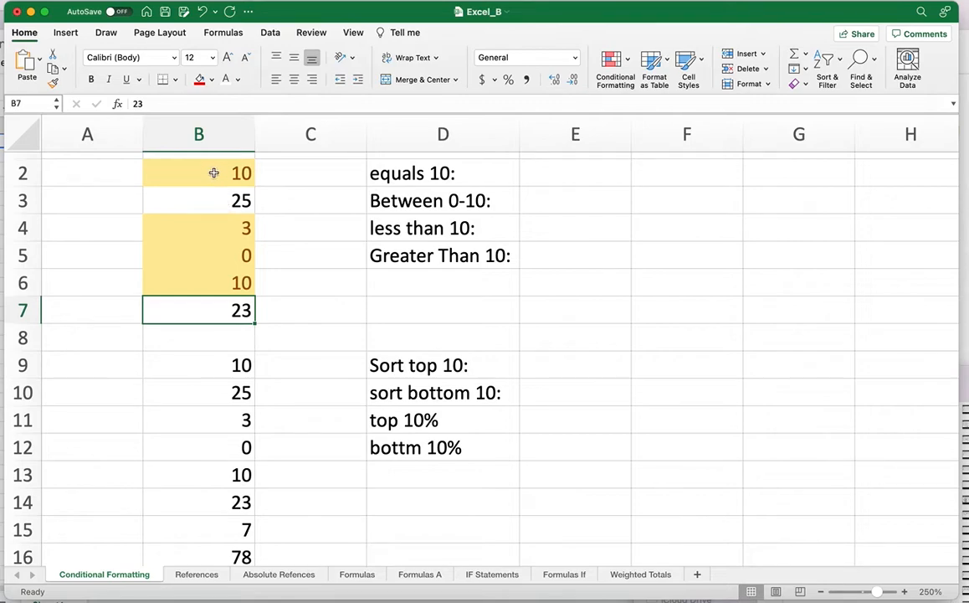
Add a highlight rule to B2:B7 that formats values less than 10 with Light Red Fill with Dark Red Text
drag(218, 169, 225, 303)
click(628, 58)
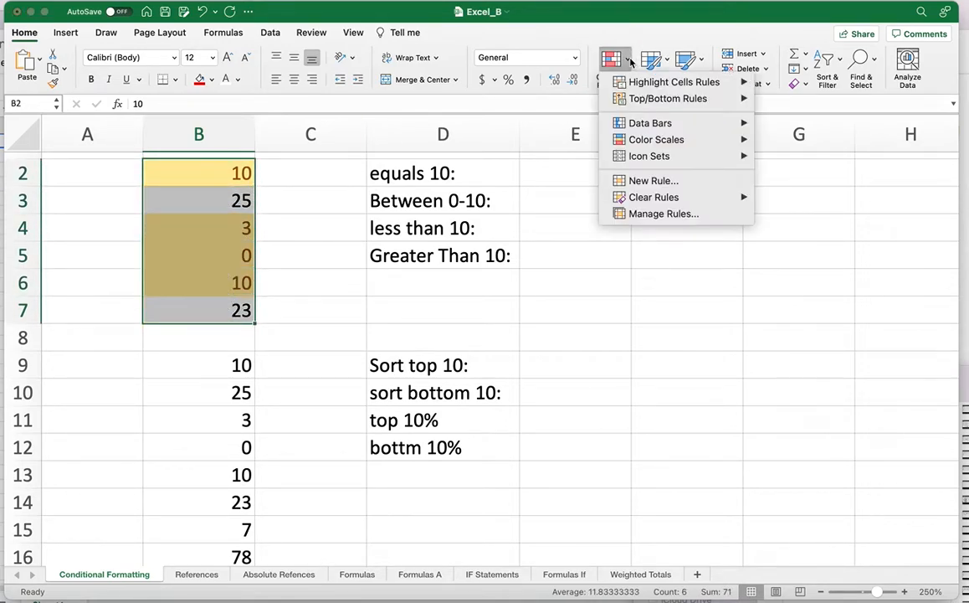
mouse_move(636, 81)
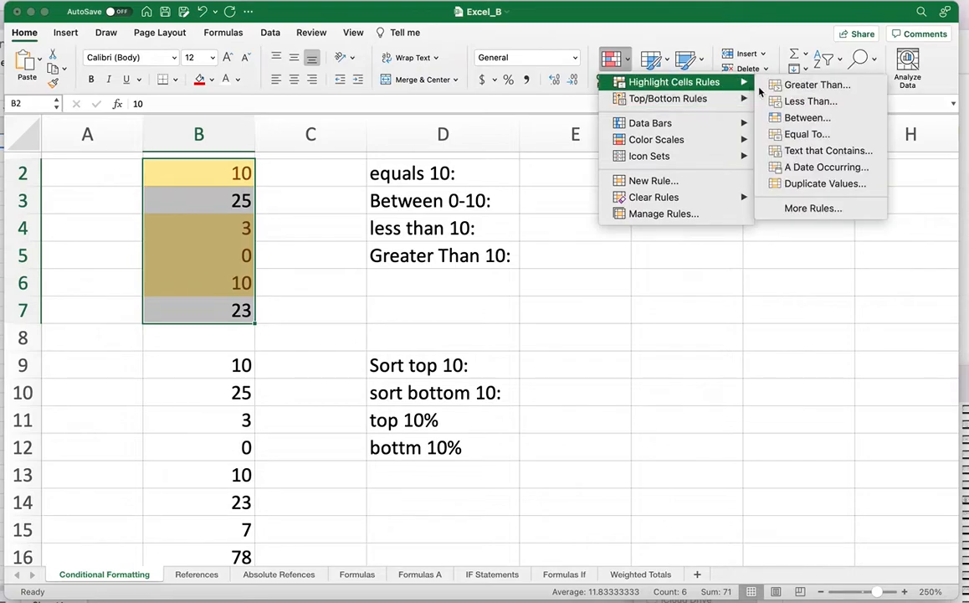
click(809, 101)
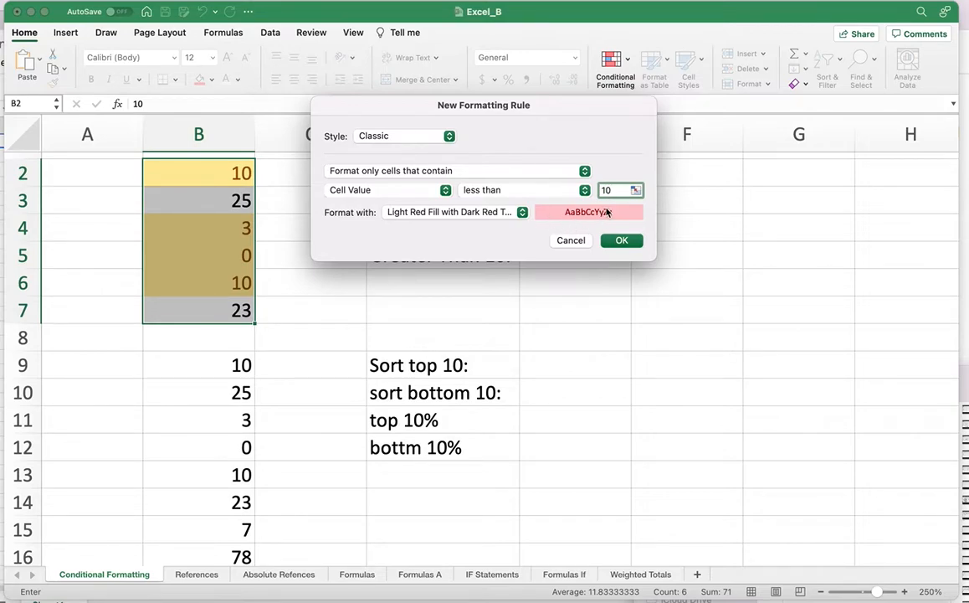
click(620, 240)
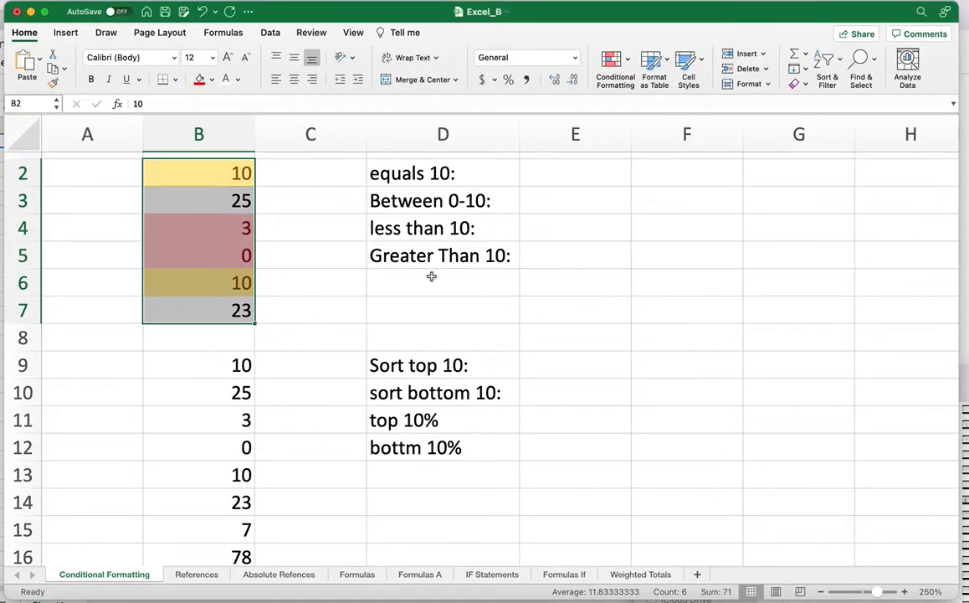
click(276, 302)
Compare the highlighting of cells B2 and B6 with the rule labels in D2:D4 to see how the rules overlap
click(218, 176)
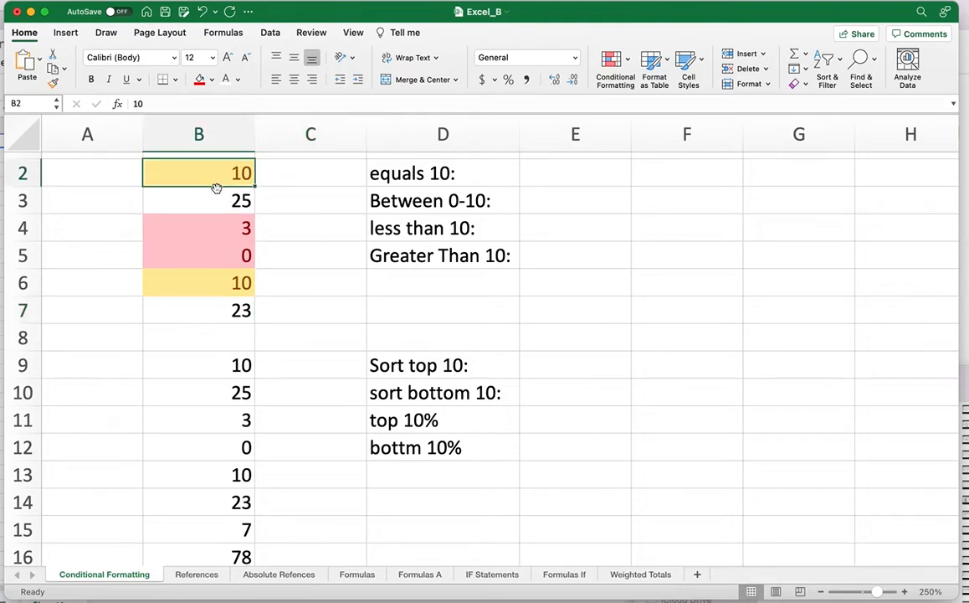
click(224, 283)
click(234, 173)
click(238, 288)
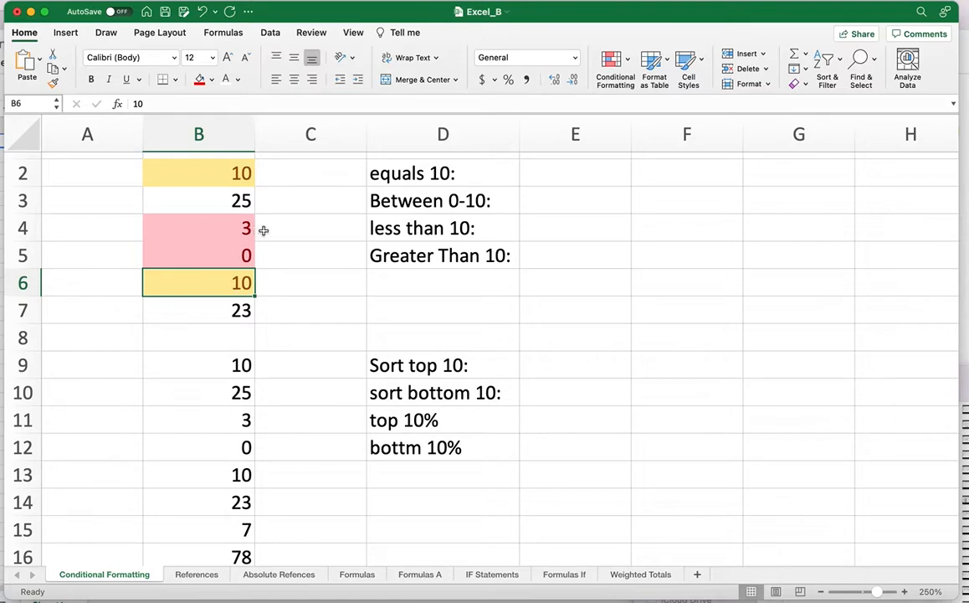
click(241, 173)
click(238, 283)
click(237, 174)
click(396, 173)
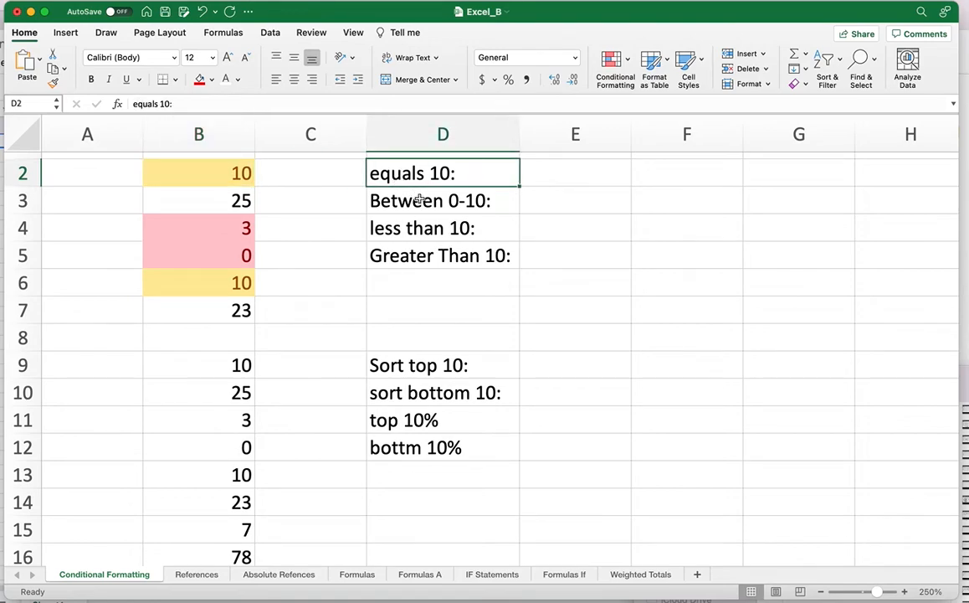
click(414, 201)
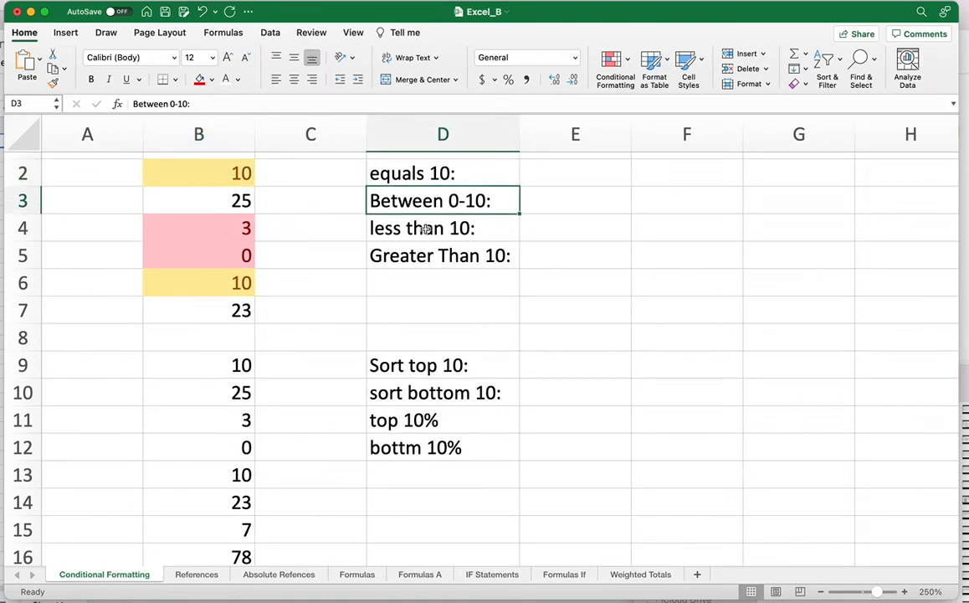
click(425, 229)
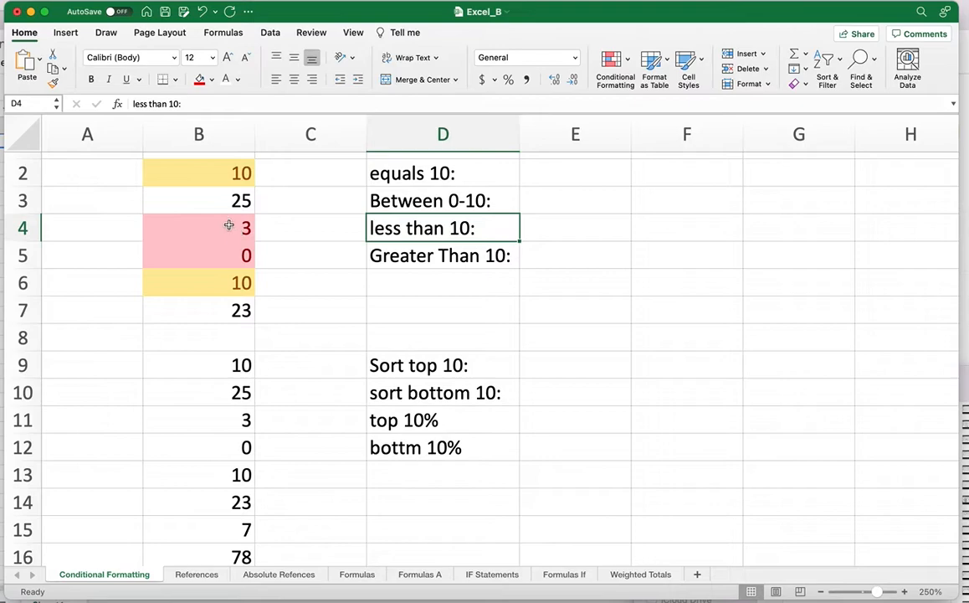
click(211, 173)
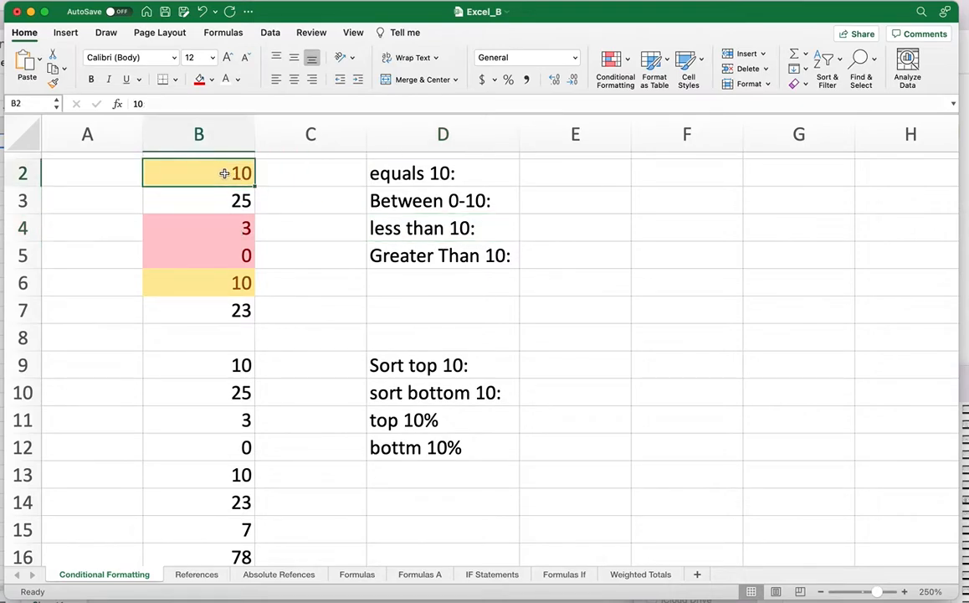
Examine the highlighting of cells B2, B4:B5 and B6 to see which rule colours each value
click(225, 286)
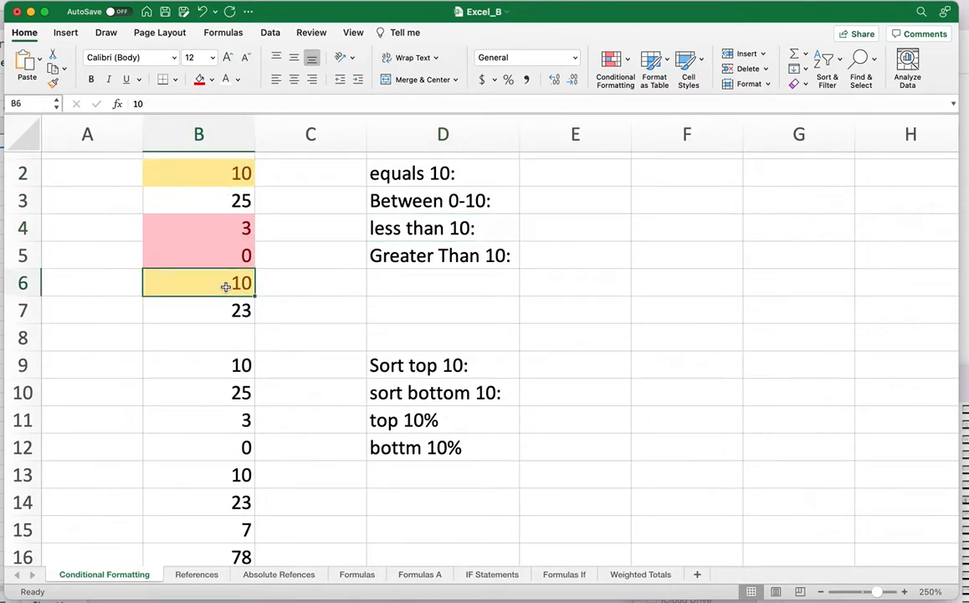
drag(221, 224, 230, 248)
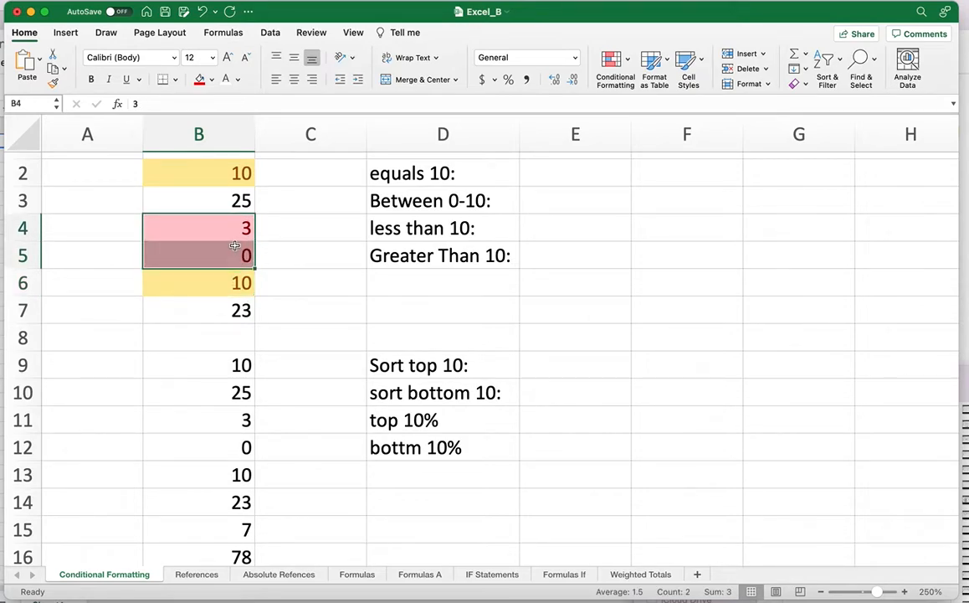
click(210, 174)
click(222, 283)
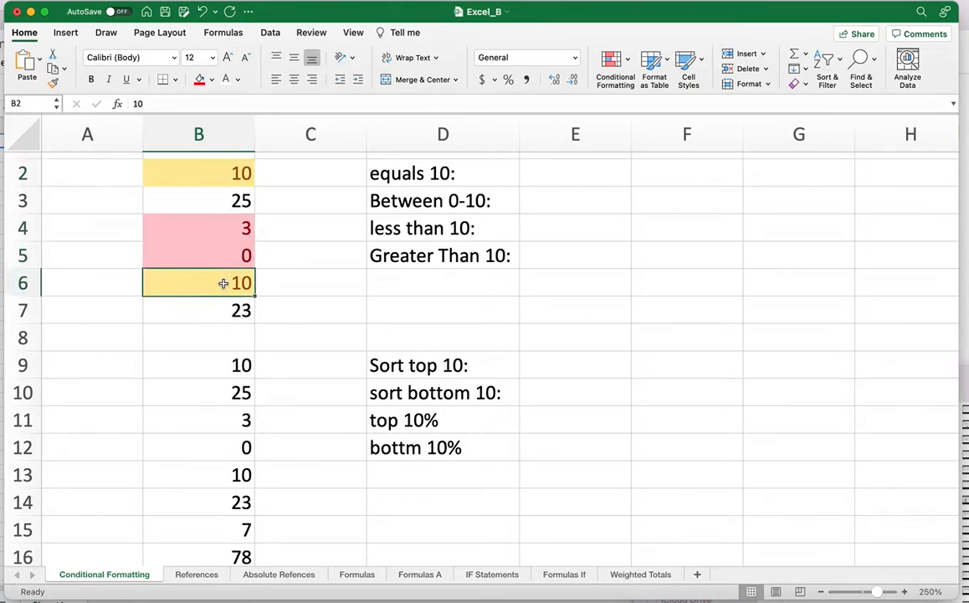
click(217, 171)
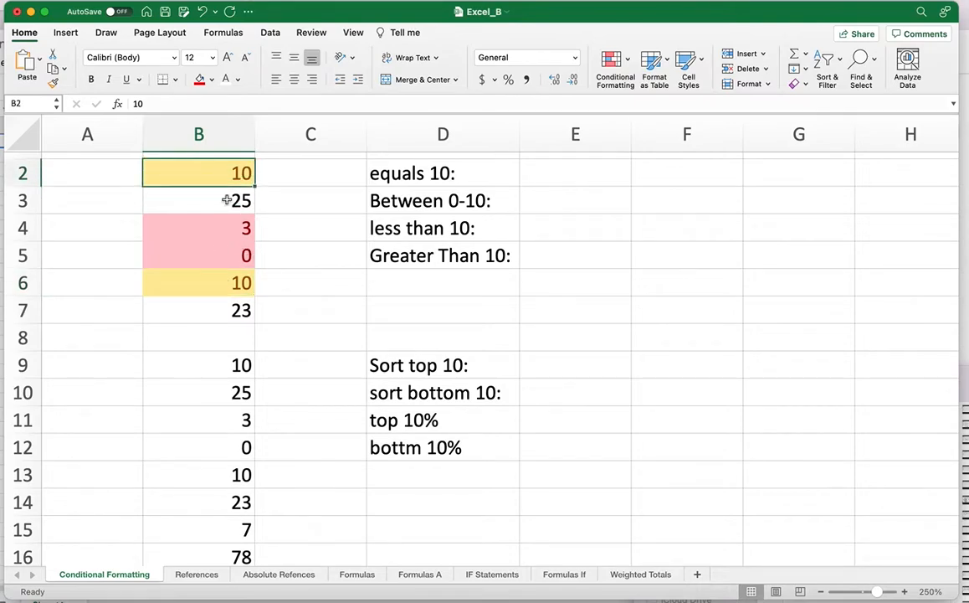
Fill cells B2:B7 with the standard red background colour
drag(215, 173, 220, 308)
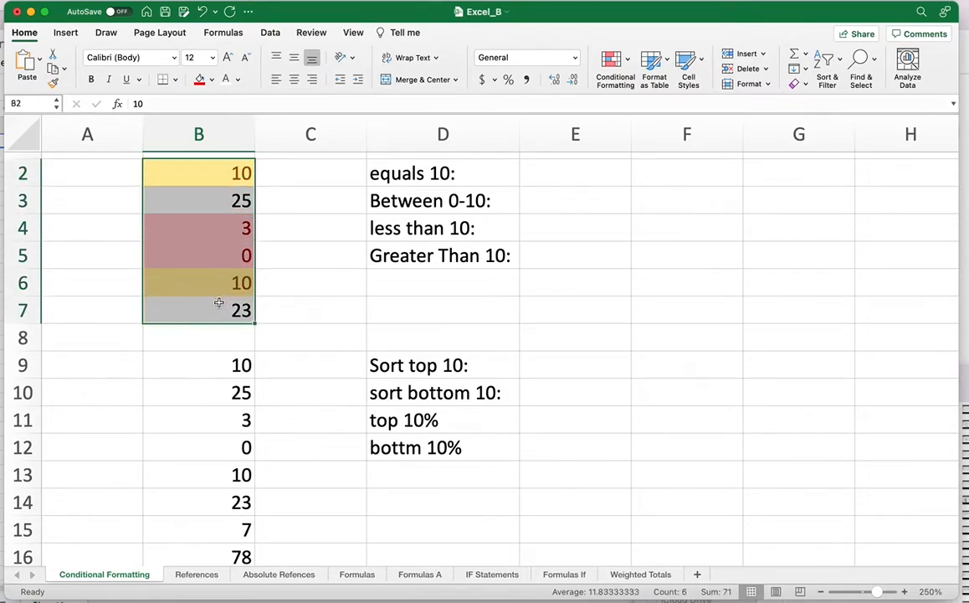
click(212, 79)
click(199, 79)
click(281, 207)
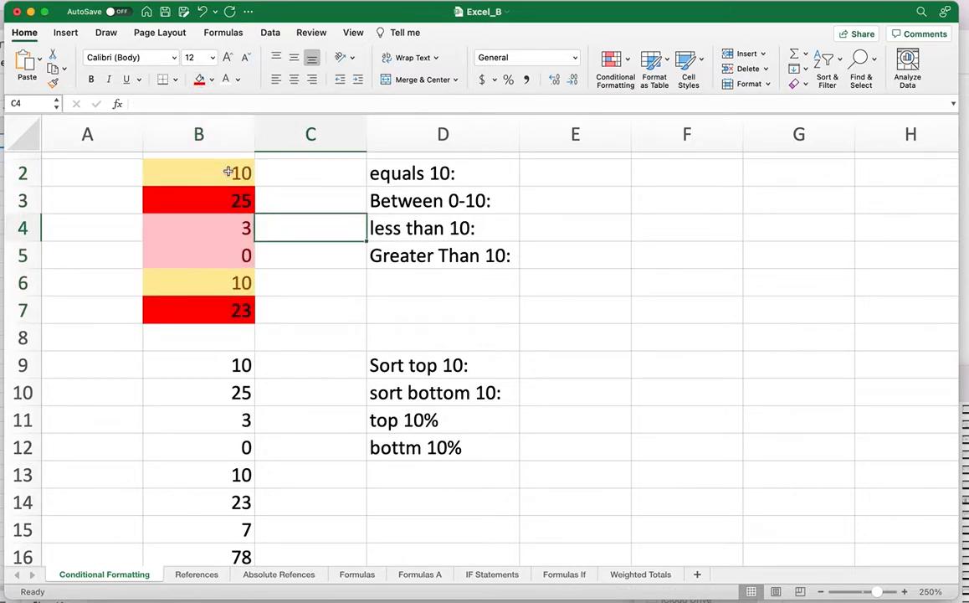
click(218, 166)
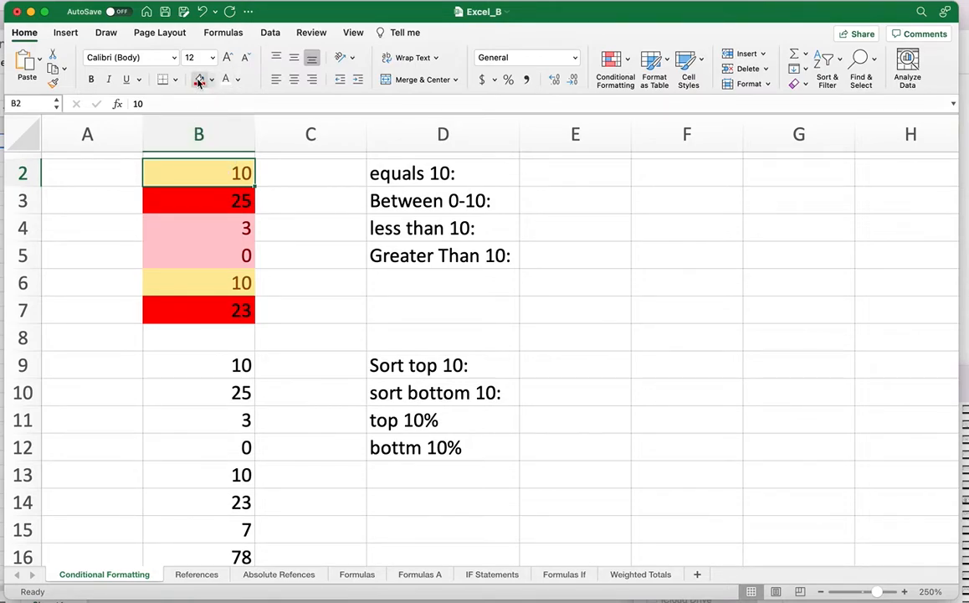
Clear the conditional formatting rules from cells B2:B7 only
drag(199, 168, 237, 311)
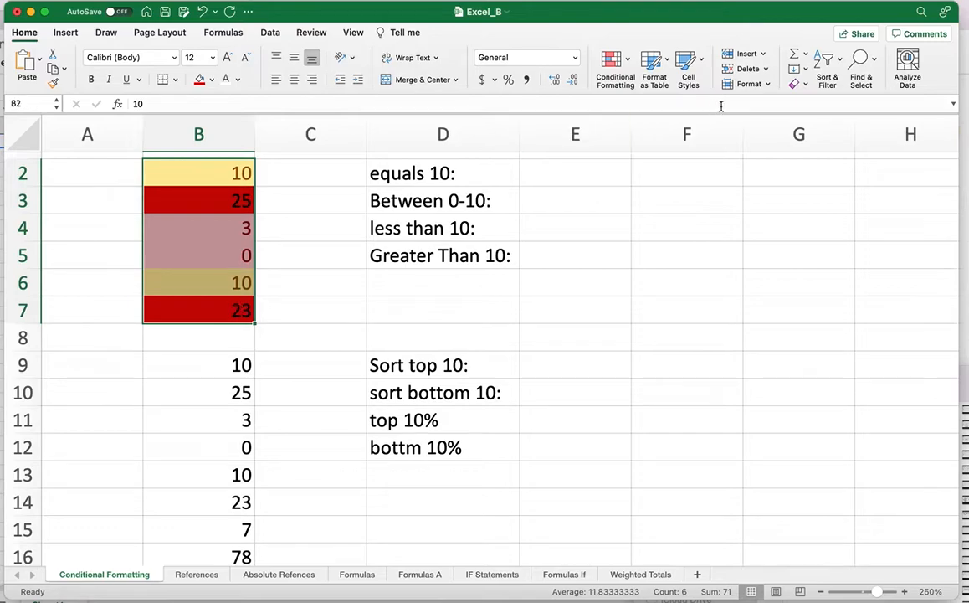
click(629, 60)
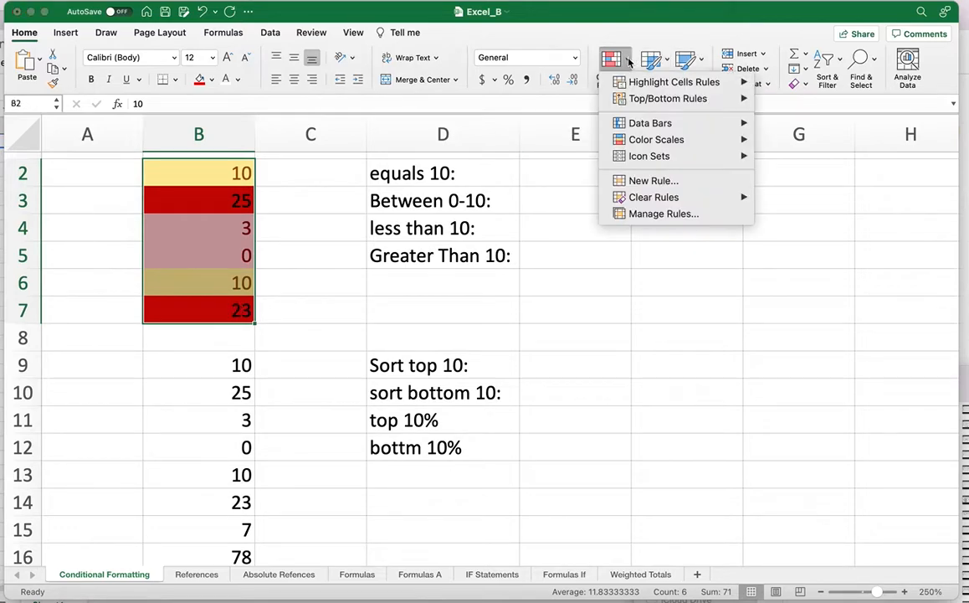
mouse_move(661, 197)
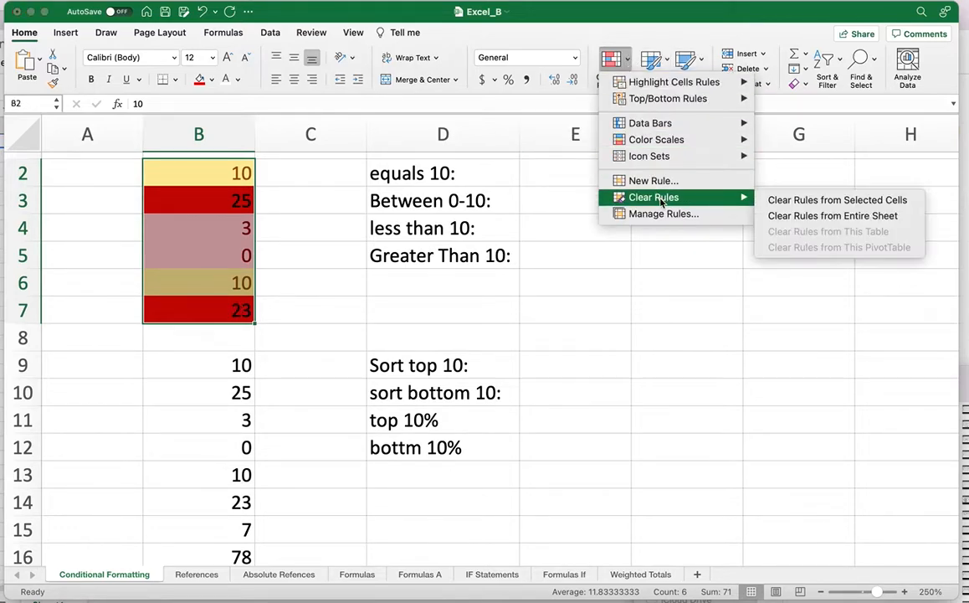
click(839, 205)
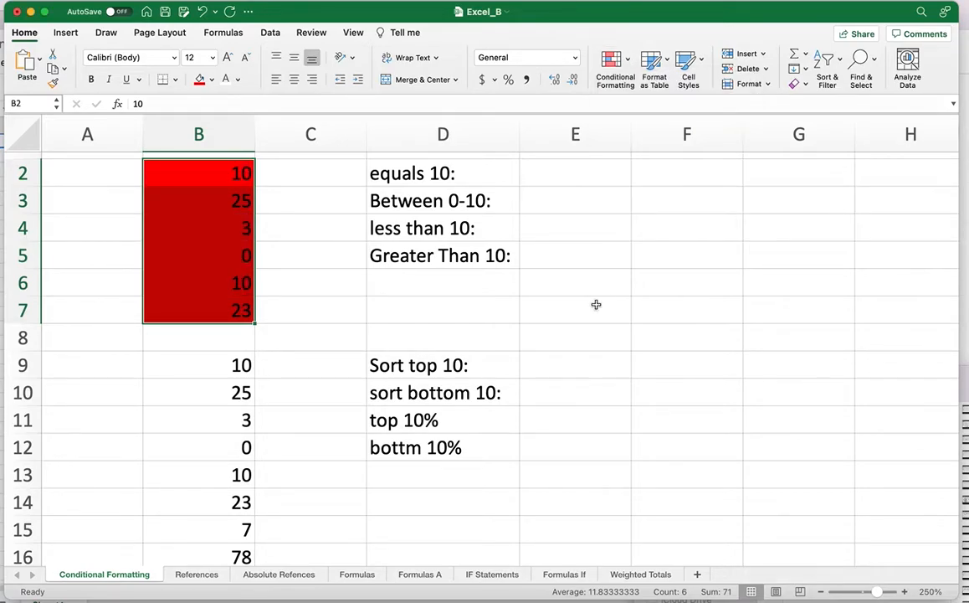
click(562, 284)
Start a highlight rule on B2:B7 for cell values greater than 10, using a custom format
drag(190, 171, 217, 322)
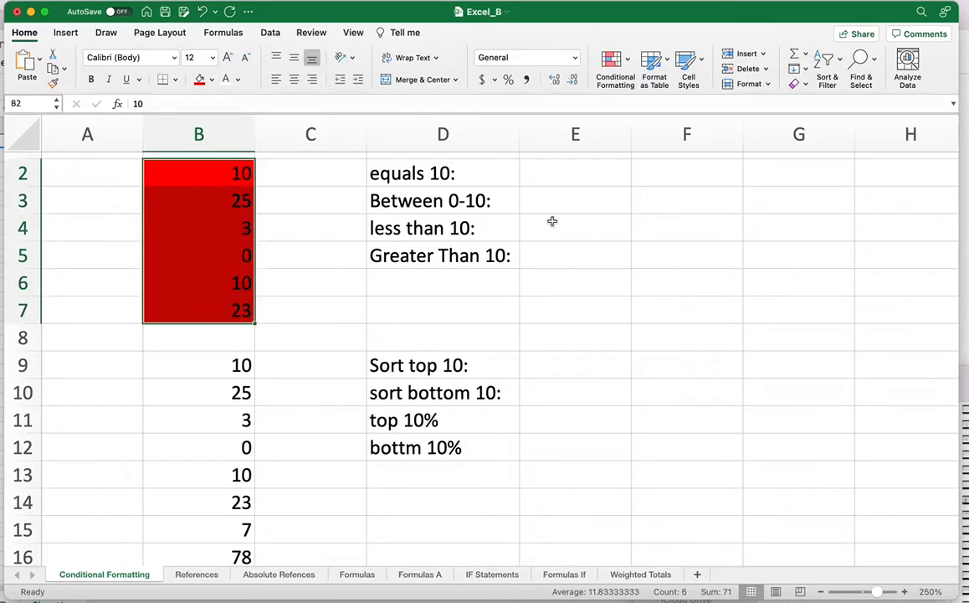
click(629, 63)
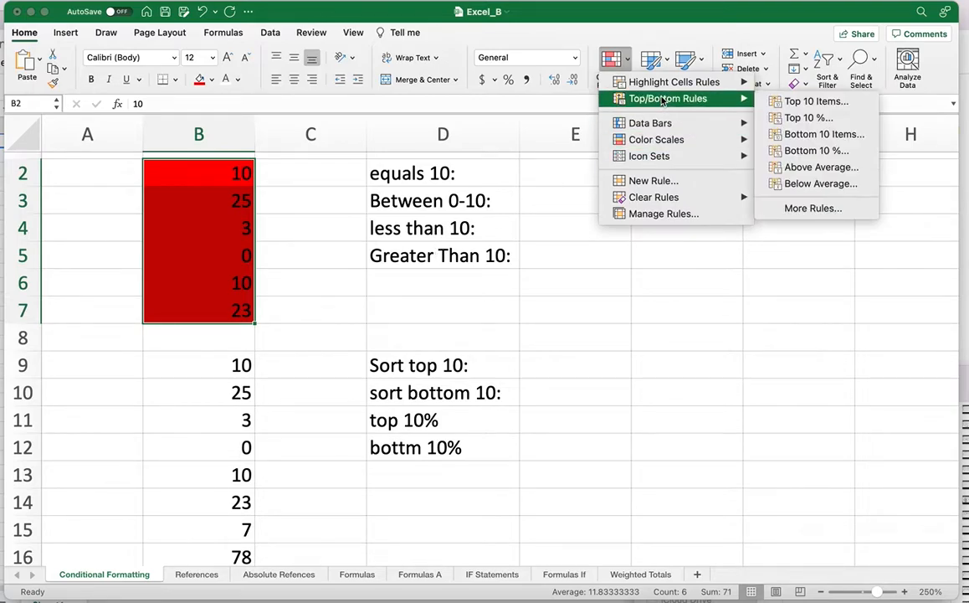
mouse_move(695, 81)
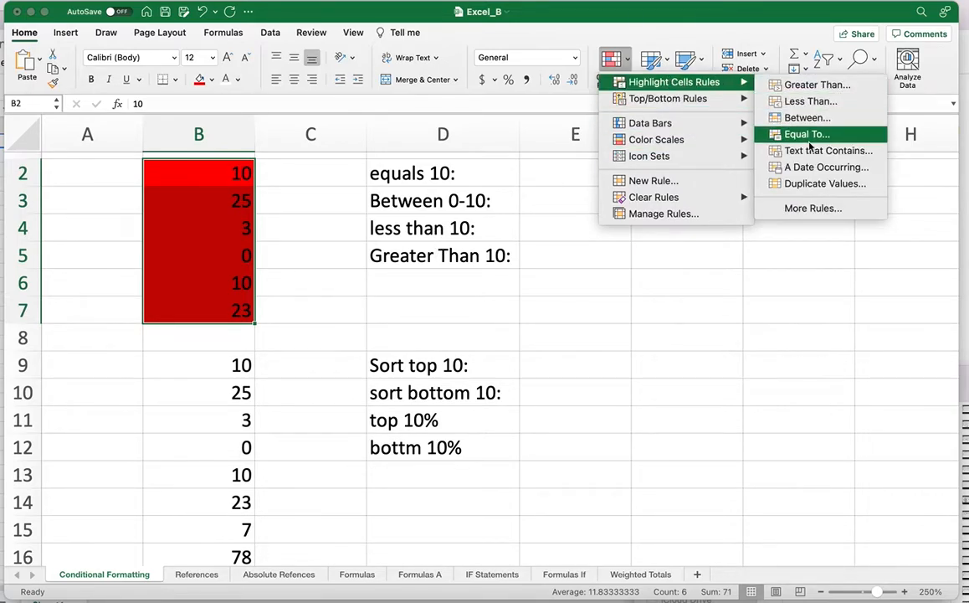
click(818, 85)
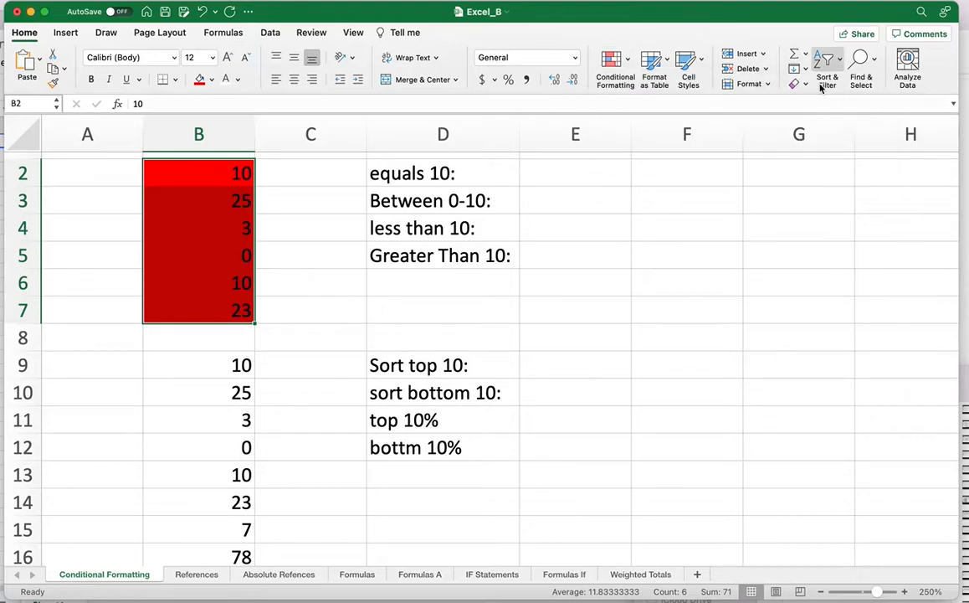
text(10)
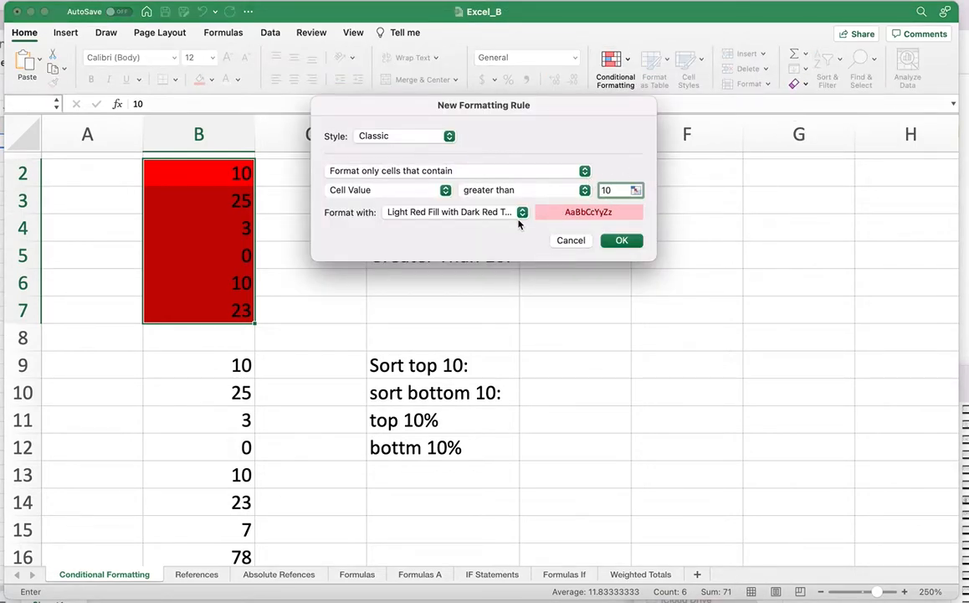
click(520, 214)
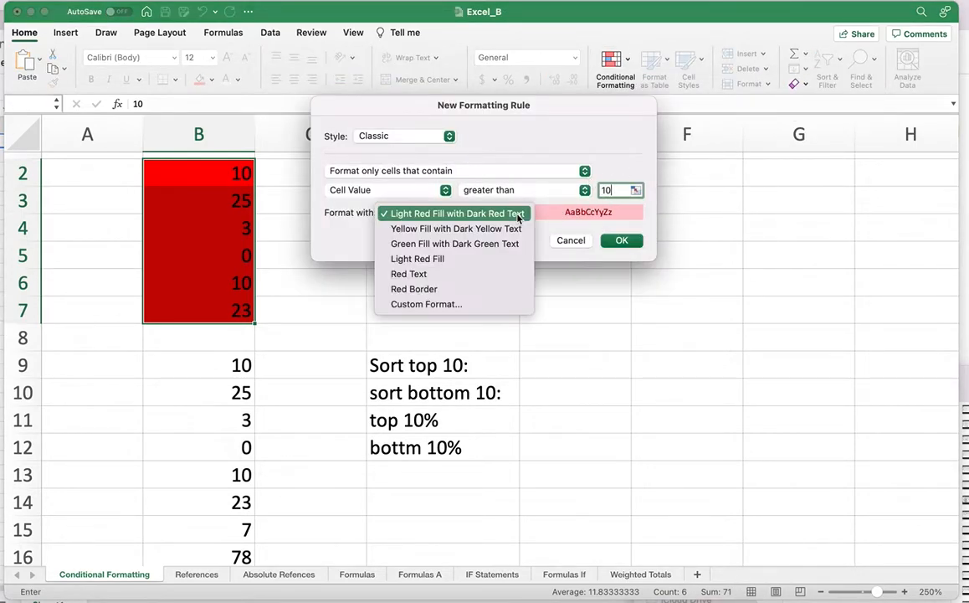
click(456, 304)
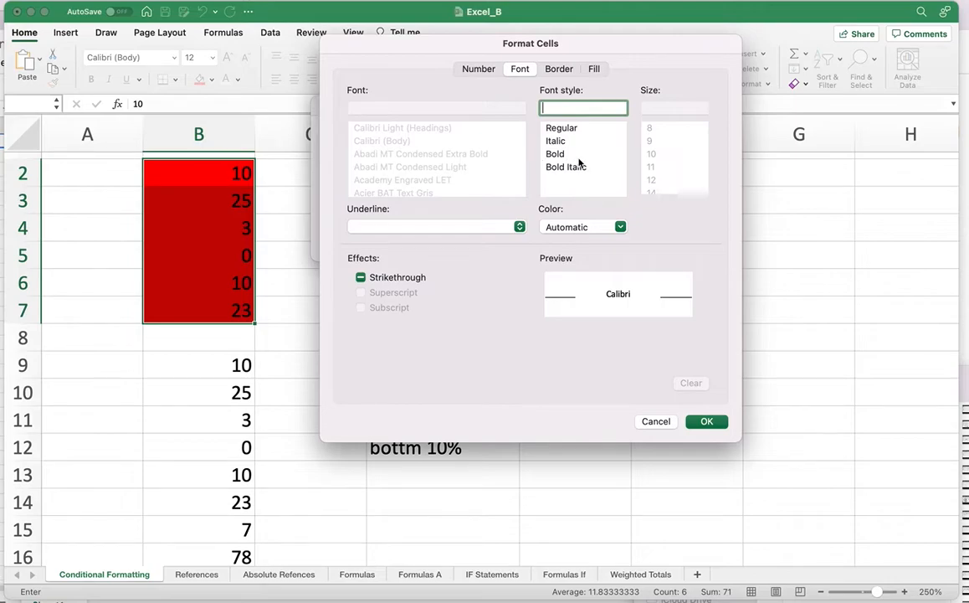
Set the custom format's background colour to standard blue and review its font and border options
click(563, 72)
click(586, 72)
click(474, 118)
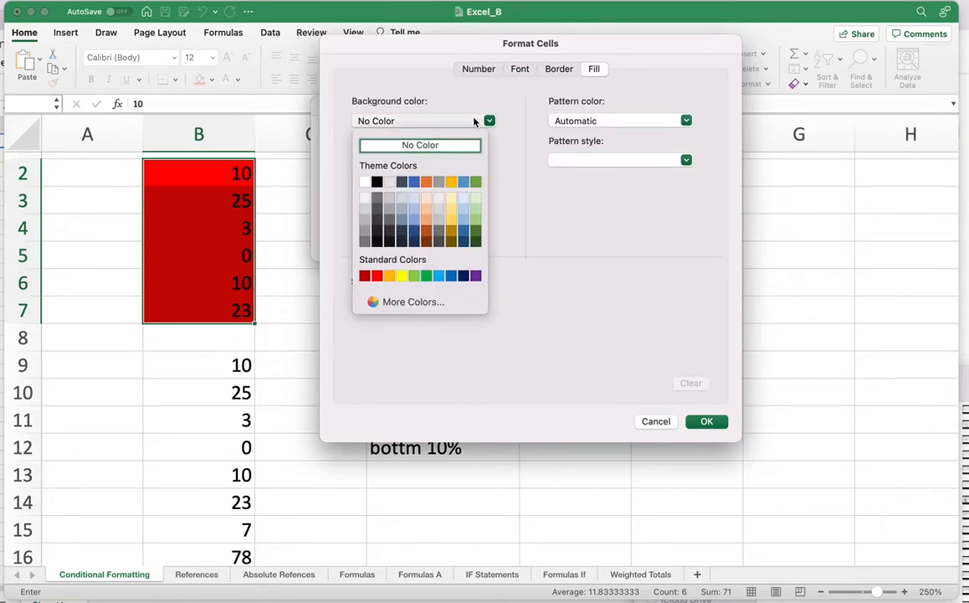
click(453, 277)
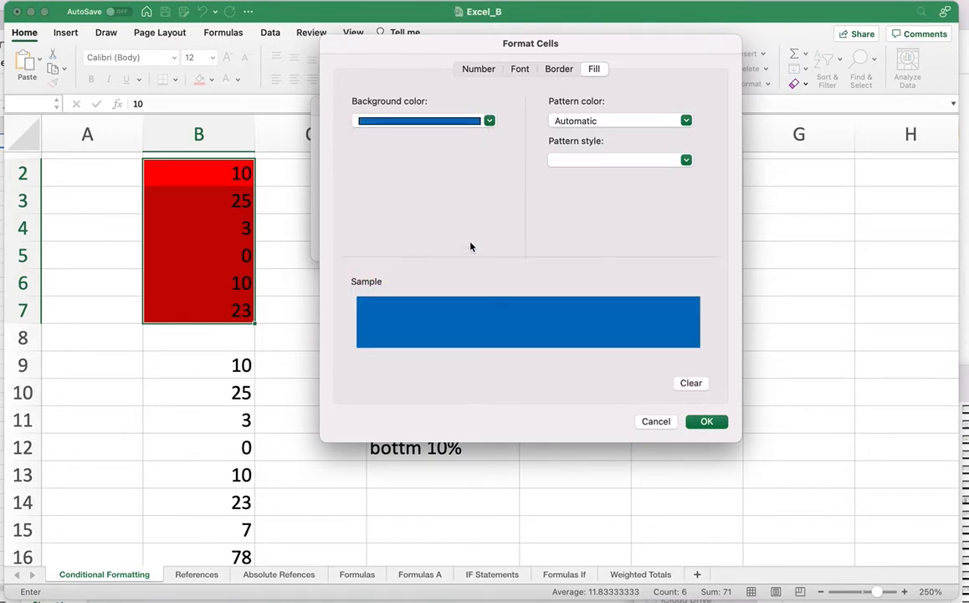
click(519, 69)
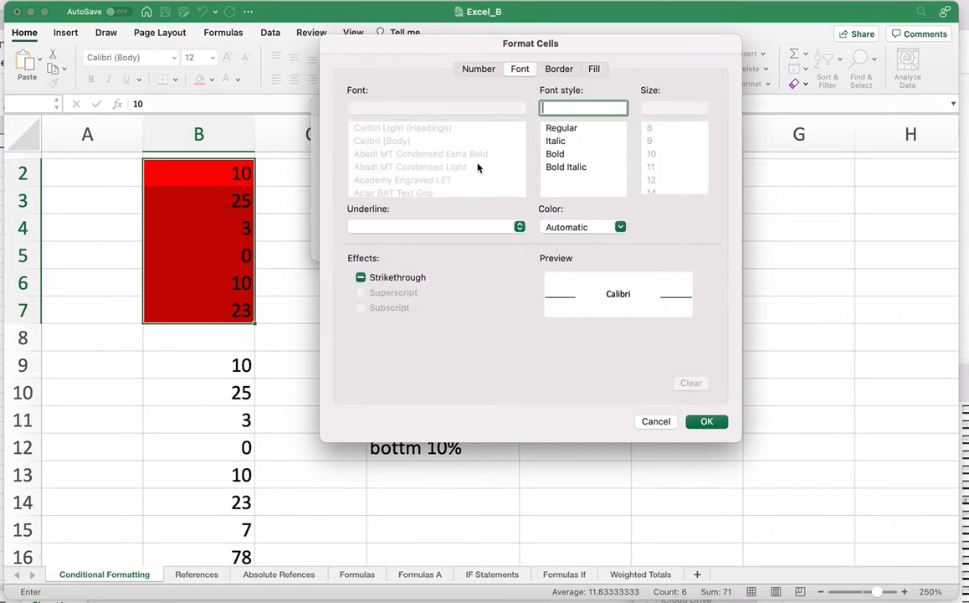
click(557, 71)
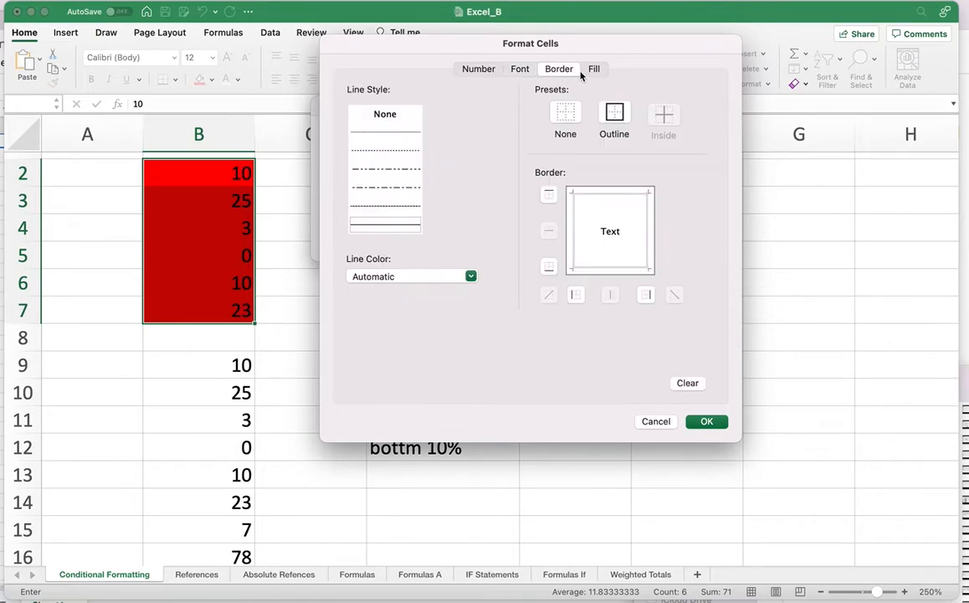
click(593, 71)
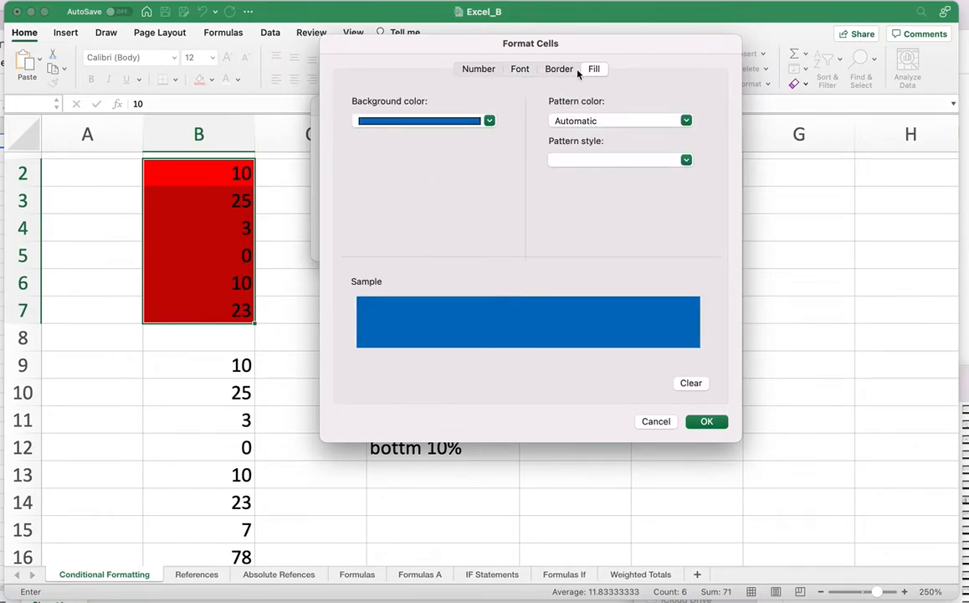
Try a dotted pattern style and a thin diagonal stripe pattern style on the custom format's fill
click(684, 160)
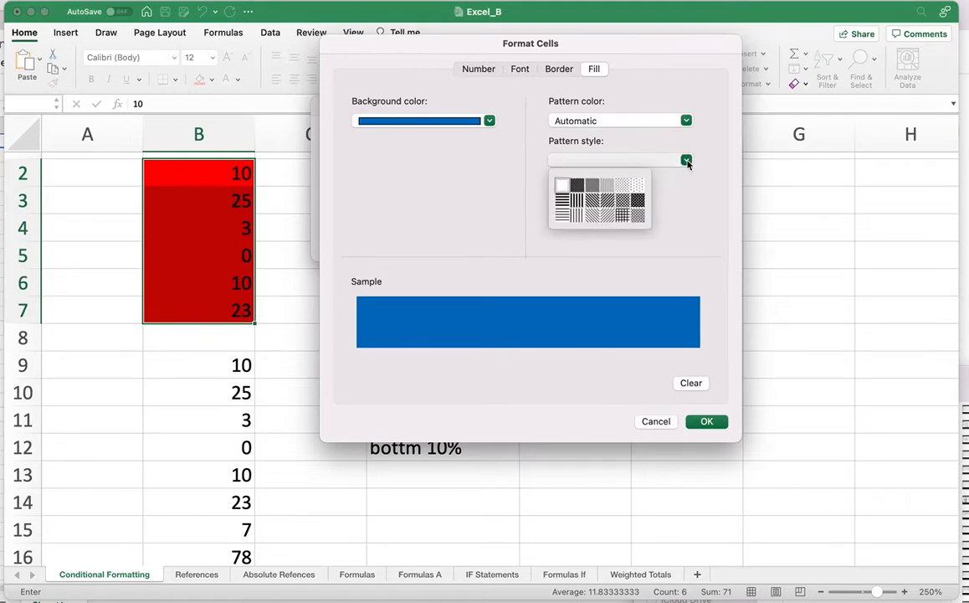
click(638, 188)
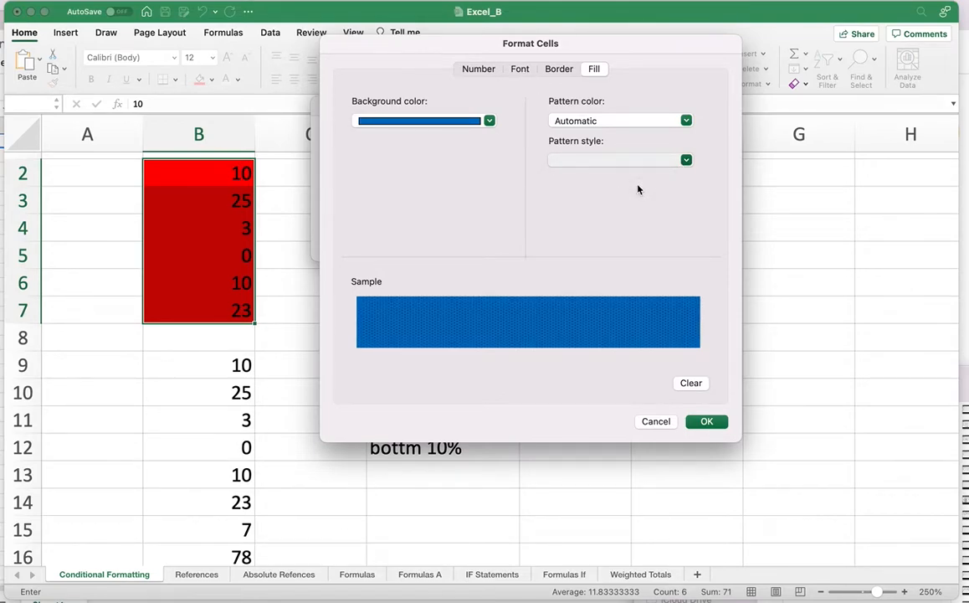
click(685, 160)
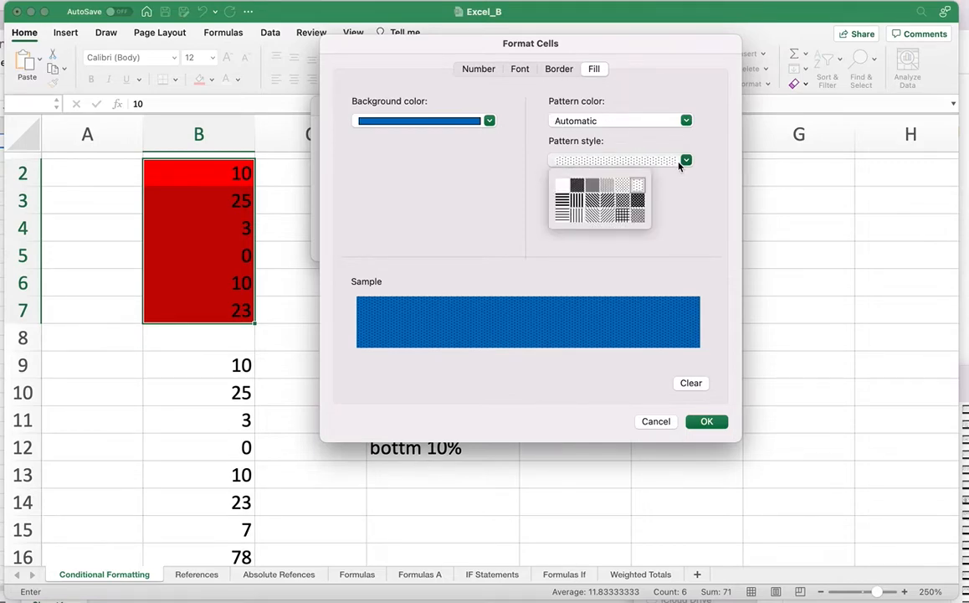
click(610, 220)
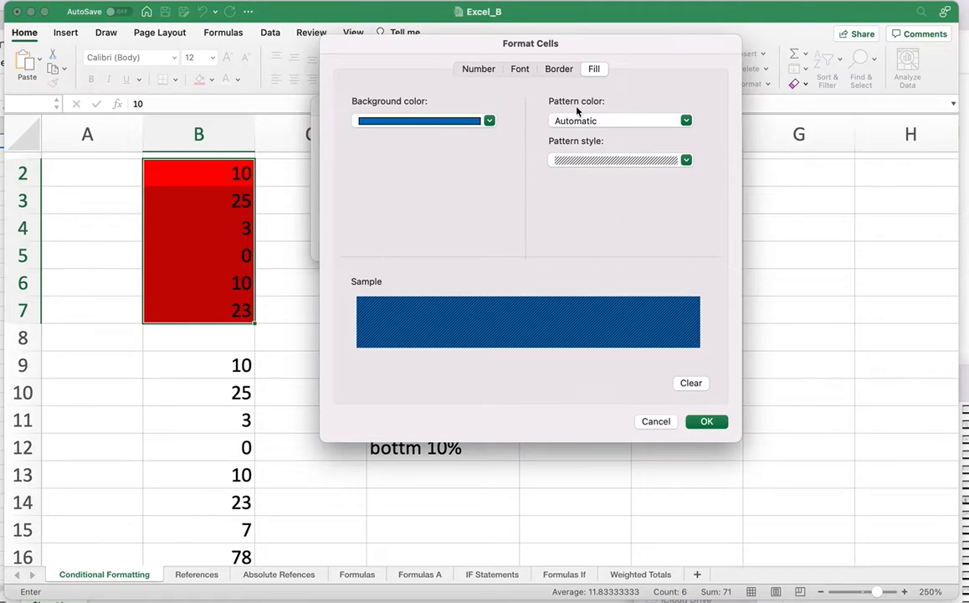
Set the custom format's background colour to light blue and its pattern style to diagonal crosshatch
click(489, 121)
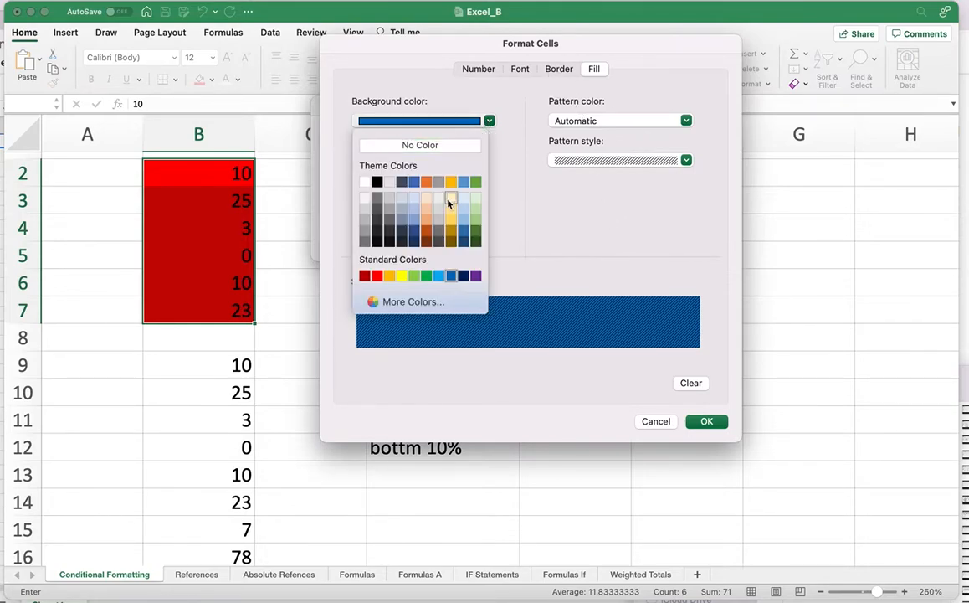
click(467, 221)
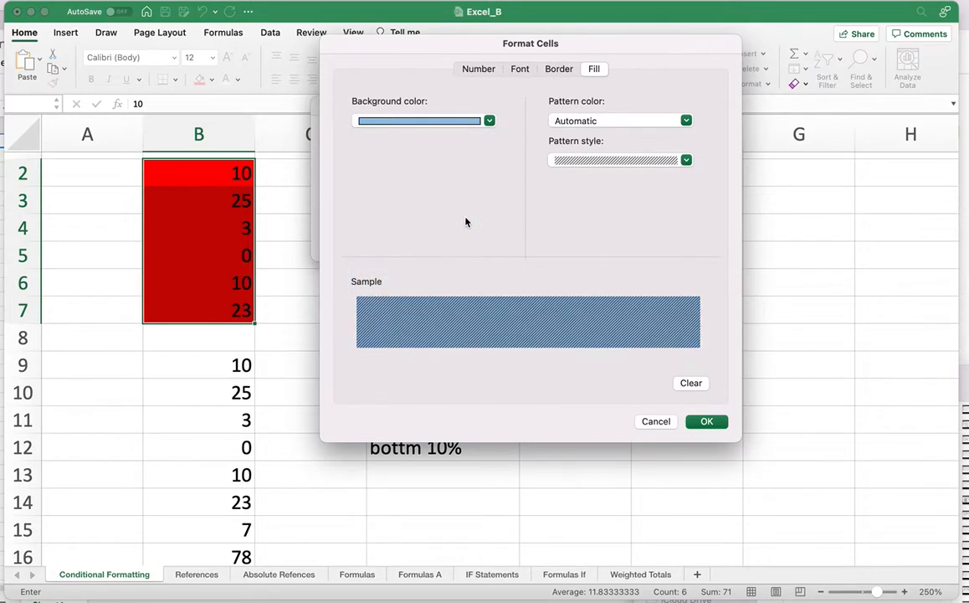
click(675, 162)
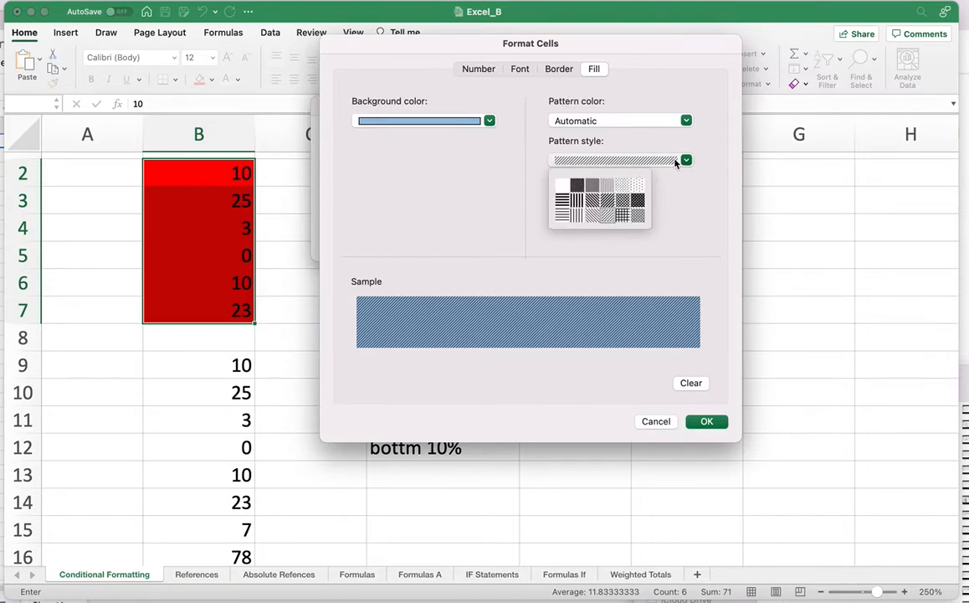
click(619, 206)
Set the custom format's font style to Bold Italic and apply the greater than 10 rule to B2:B7
click(522, 73)
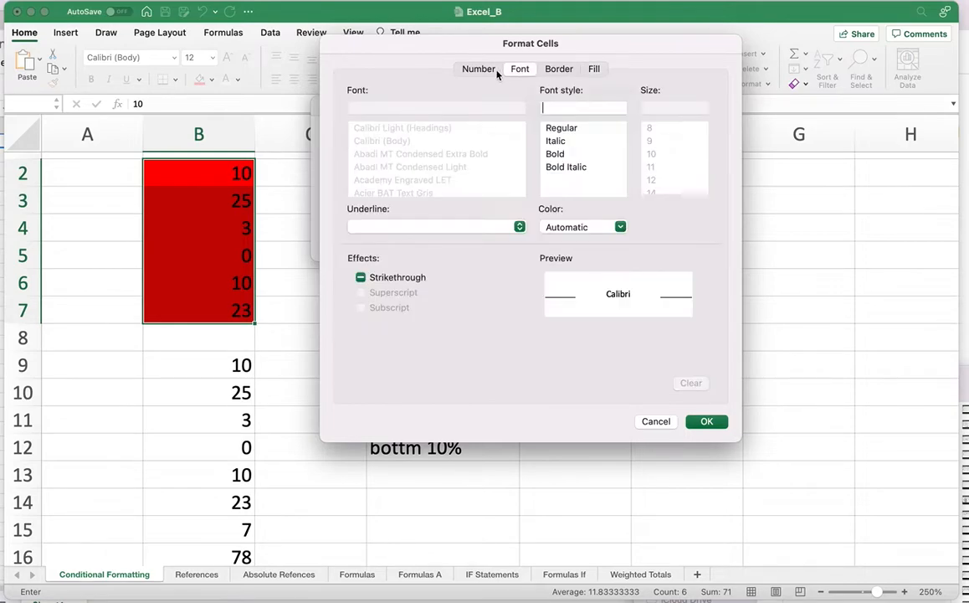
click(489, 73)
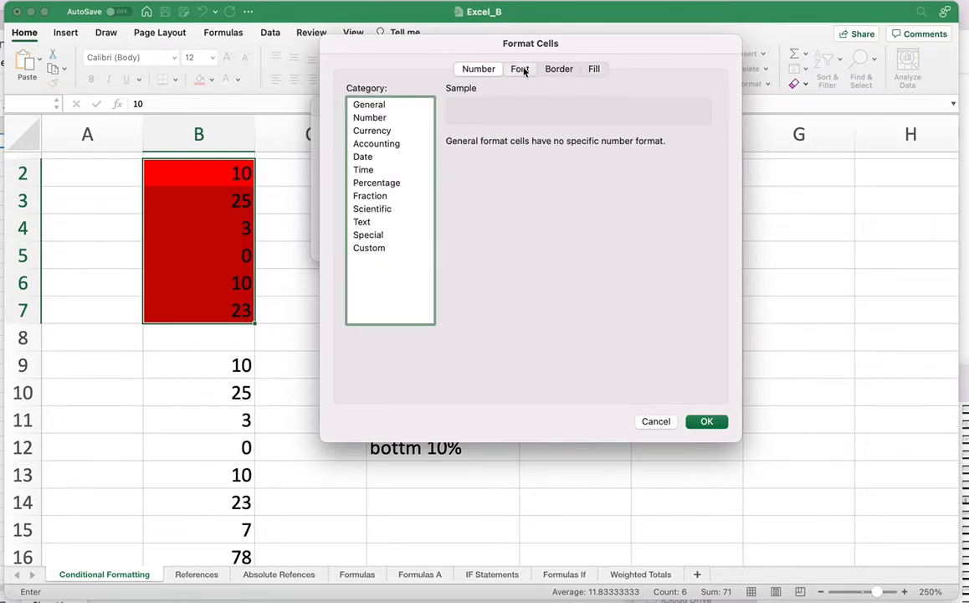
click(519, 70)
click(576, 167)
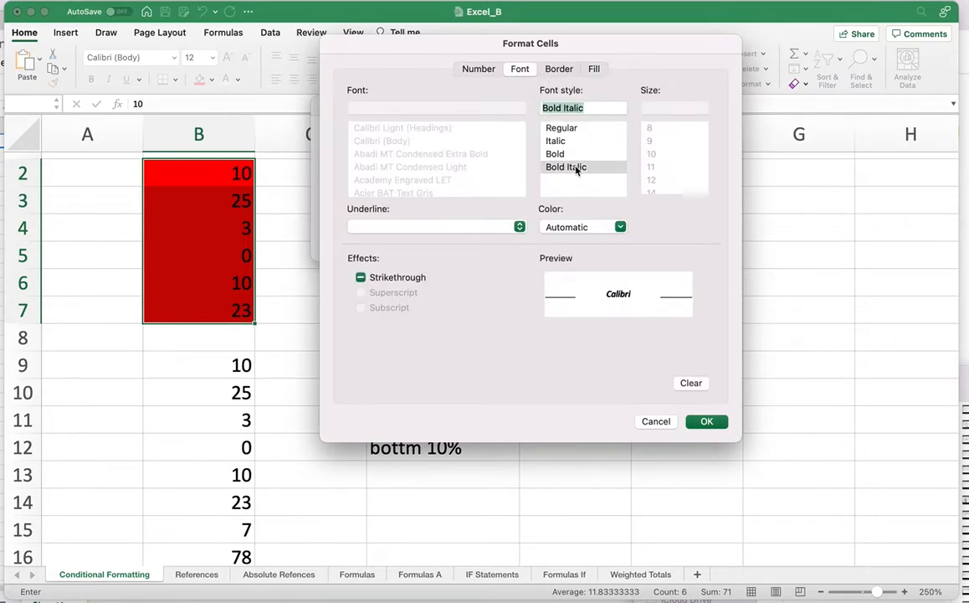
click(707, 422)
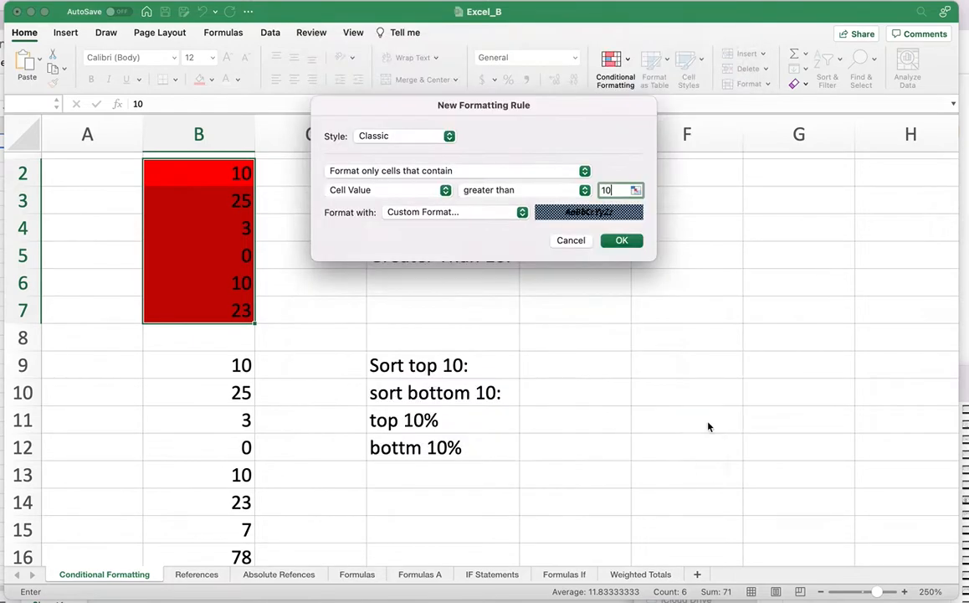
click(623, 242)
click(556, 311)
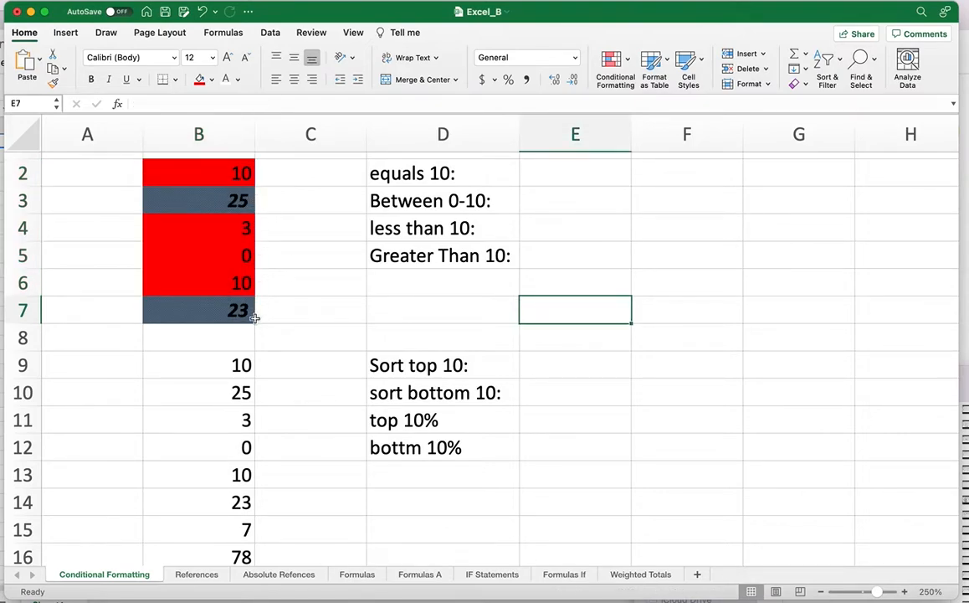
Examine the highlighted values in B2:B7 against the conditions listed in column D
click(229, 171)
drag(226, 224, 226, 277)
click(231, 171)
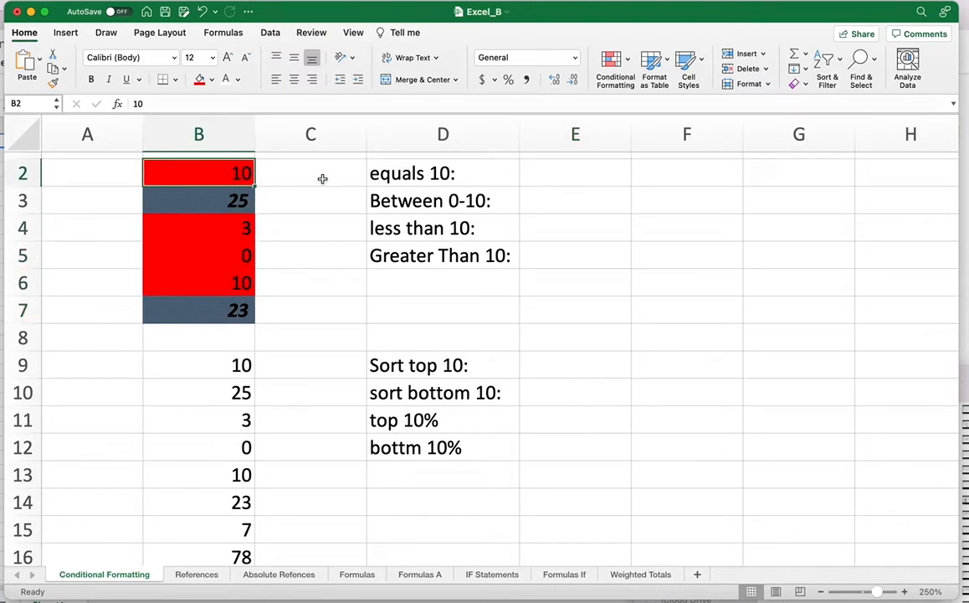
click(199, 197)
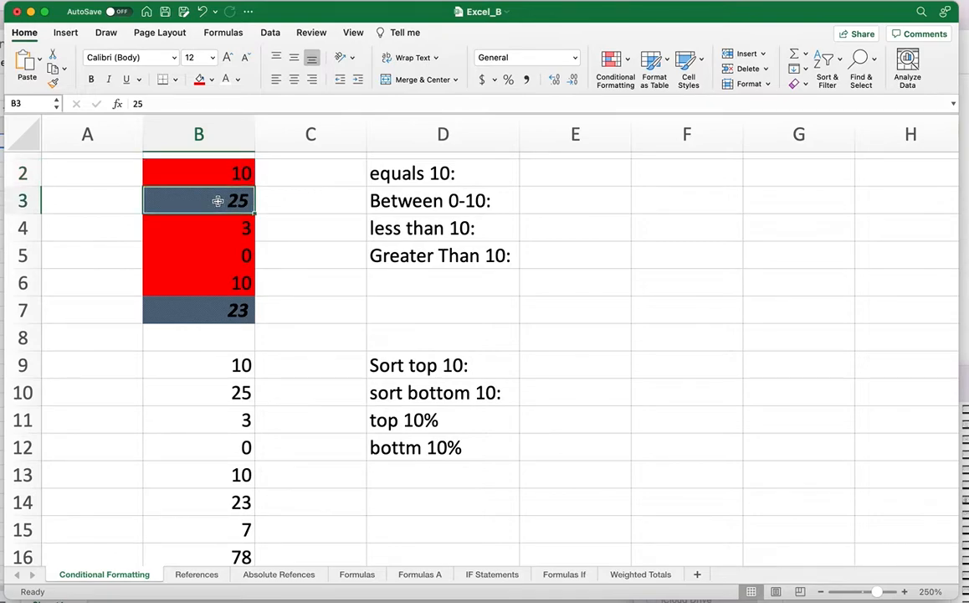
click(201, 172)
drag(218, 219, 222, 279)
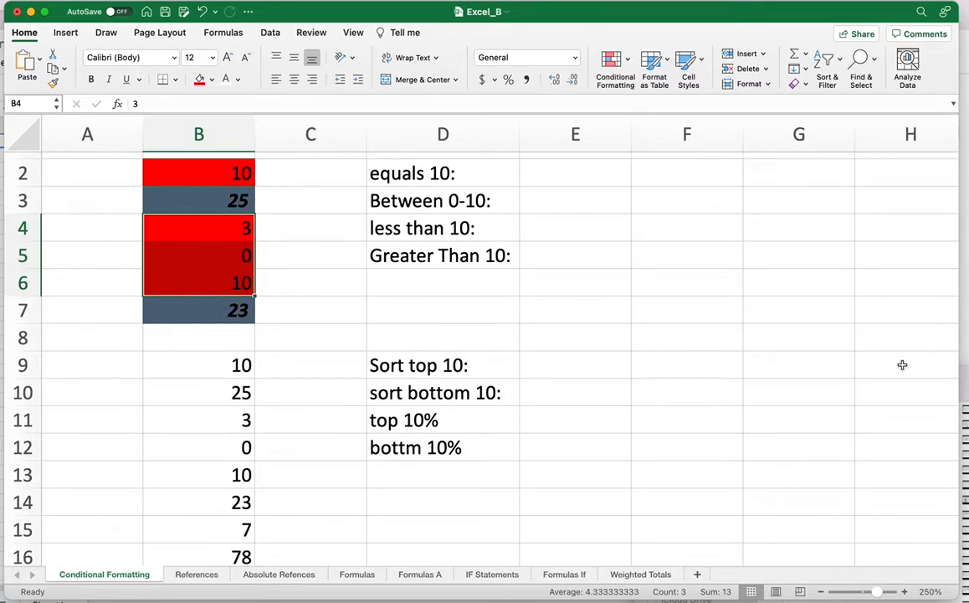
click(249, 312)
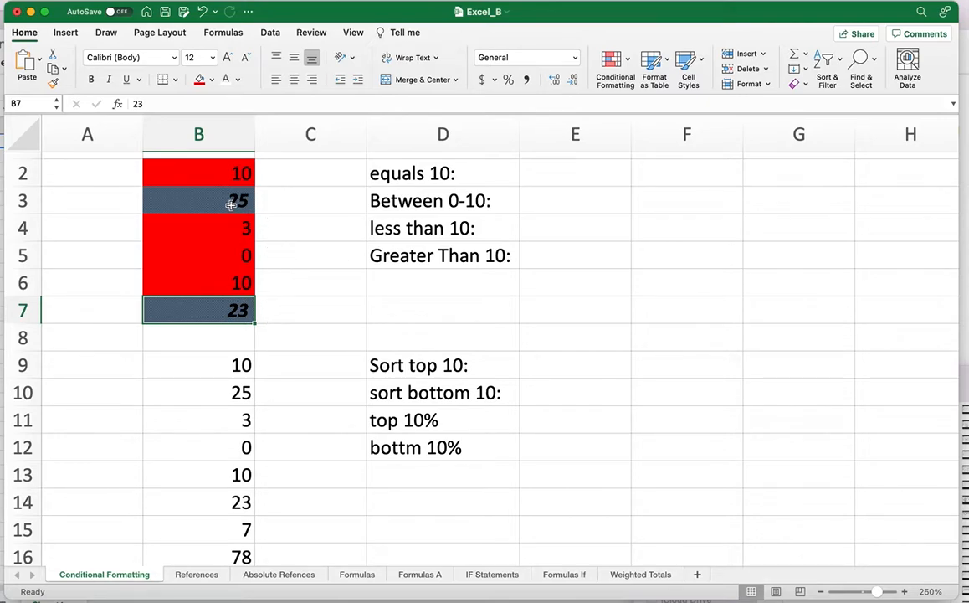
drag(227, 238, 226, 284)
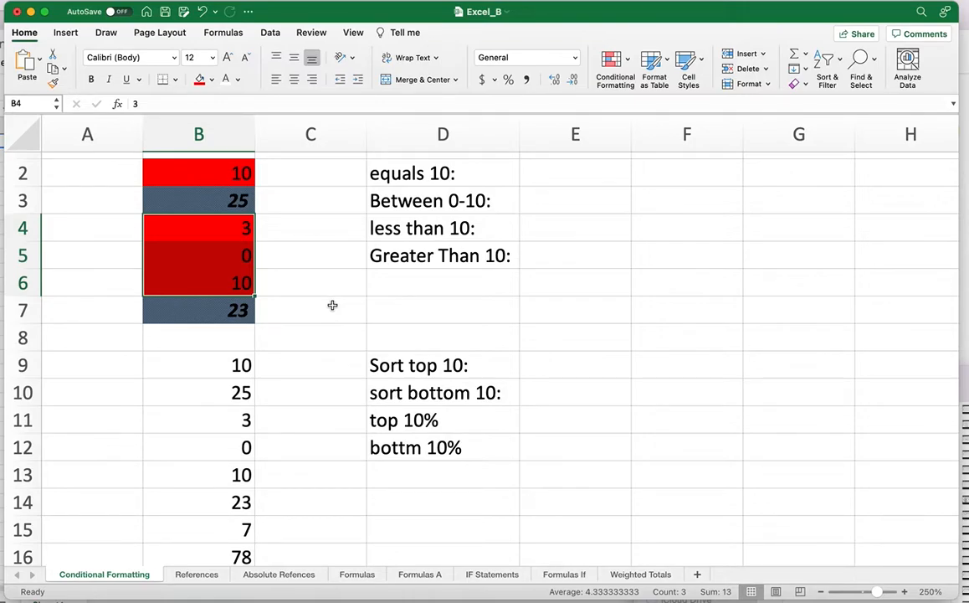
Select the second number list in B9:B17
scroll(335, 305, down, 4)
scroll(342, 304, down, 3)
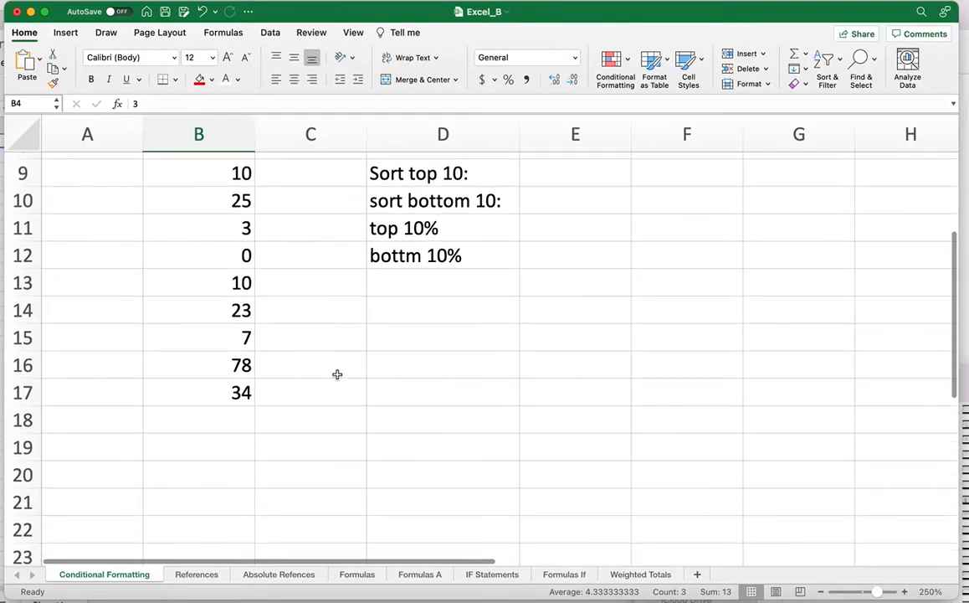
click(335, 387)
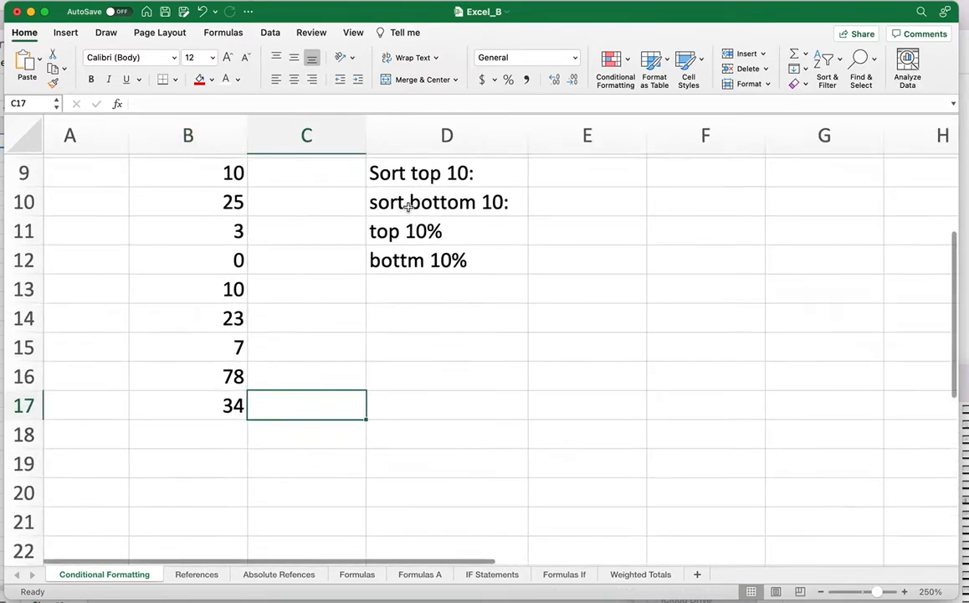
scroll(409, 207, up, 5)
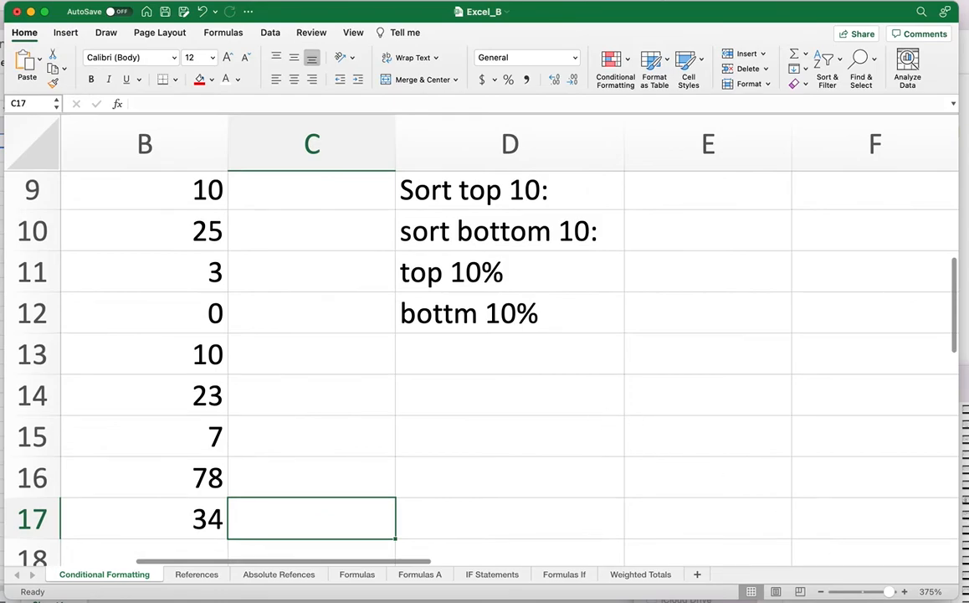
drag(889, 595, 866, 595)
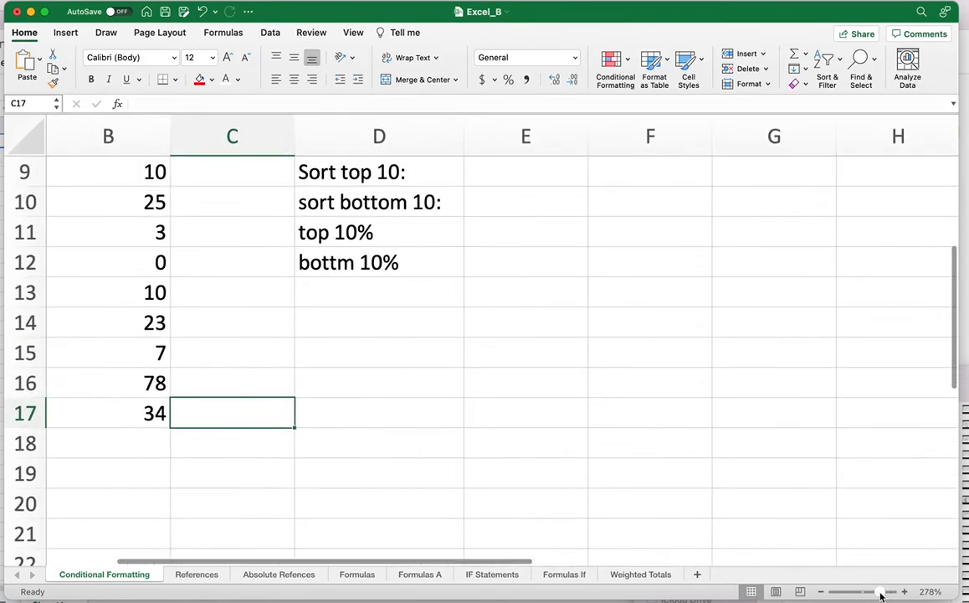
click(821, 593)
click(821, 594)
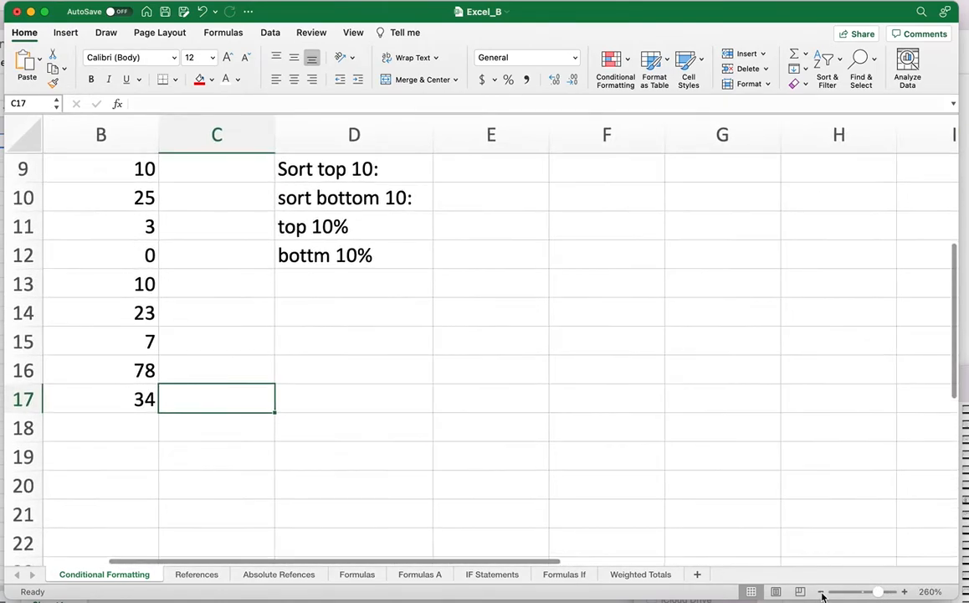
click(821, 593)
scroll(468, 444, up, 2)
scroll(494, 442, down, 1)
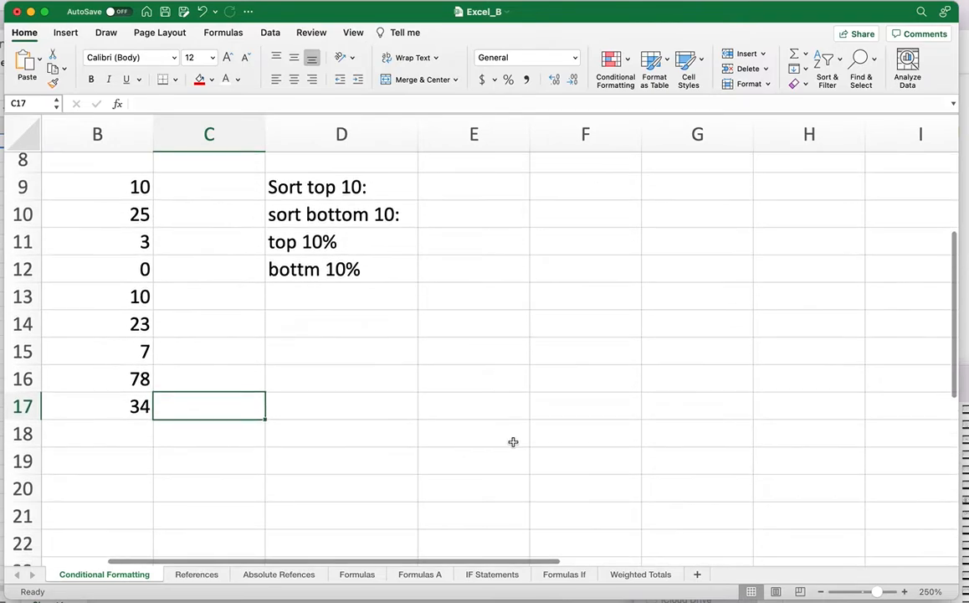
scroll(544, 434, left, 2)
drag(154, 188, 177, 411)
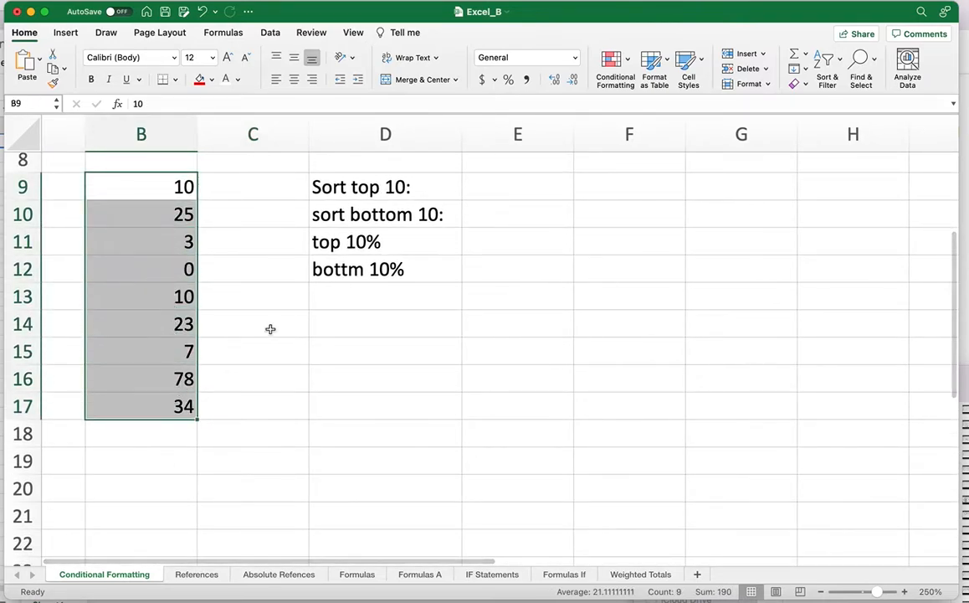
Try a Top 10 Items rule with the default light red fill and dark red text on B9:B17, and undo it
click(628, 66)
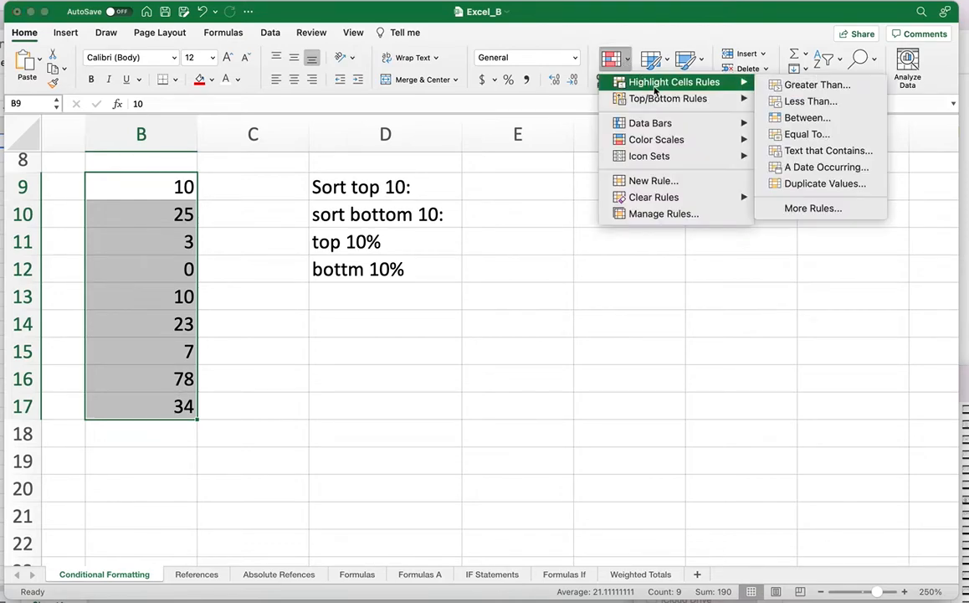
mouse_move(684, 101)
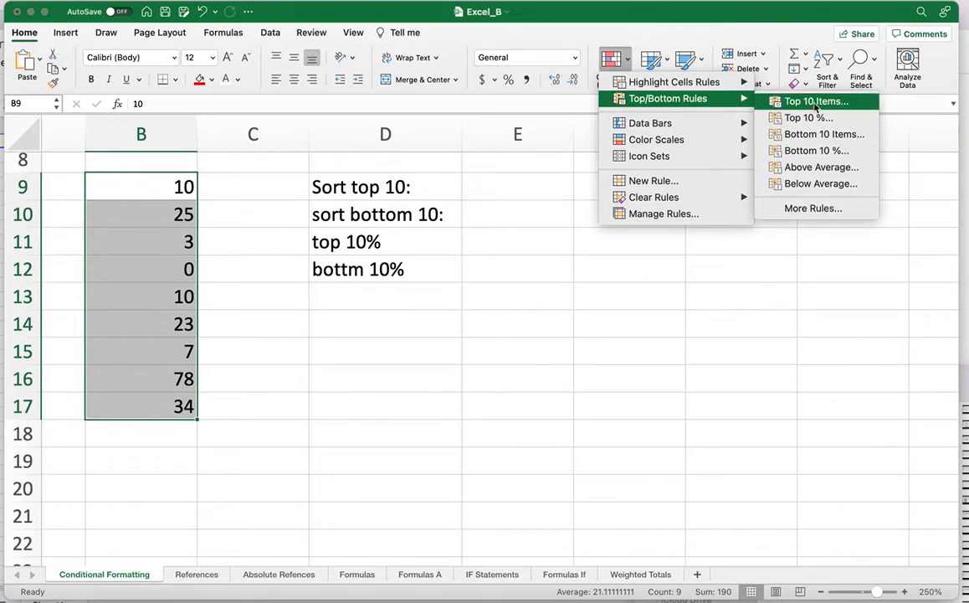
click(814, 101)
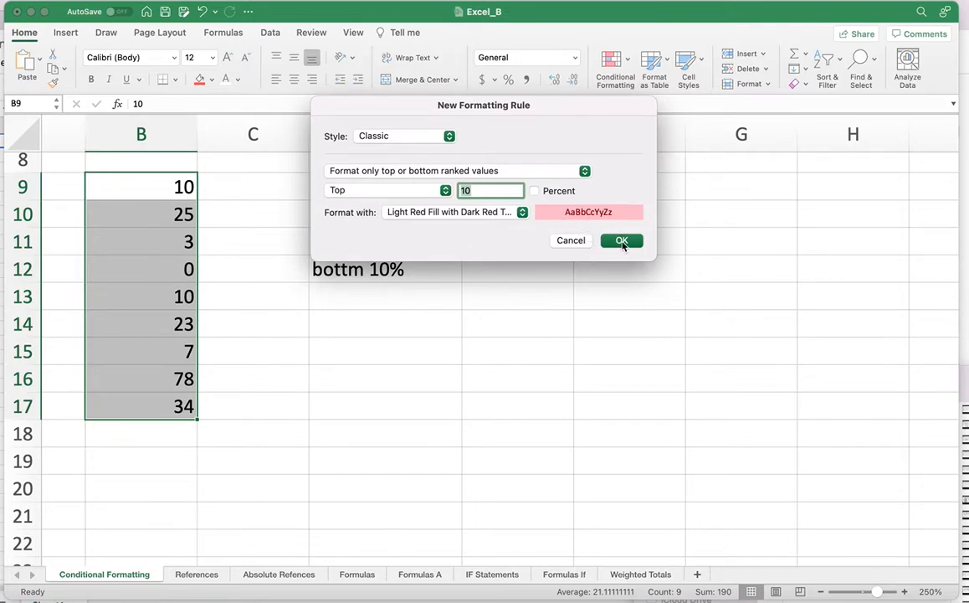
click(621, 241)
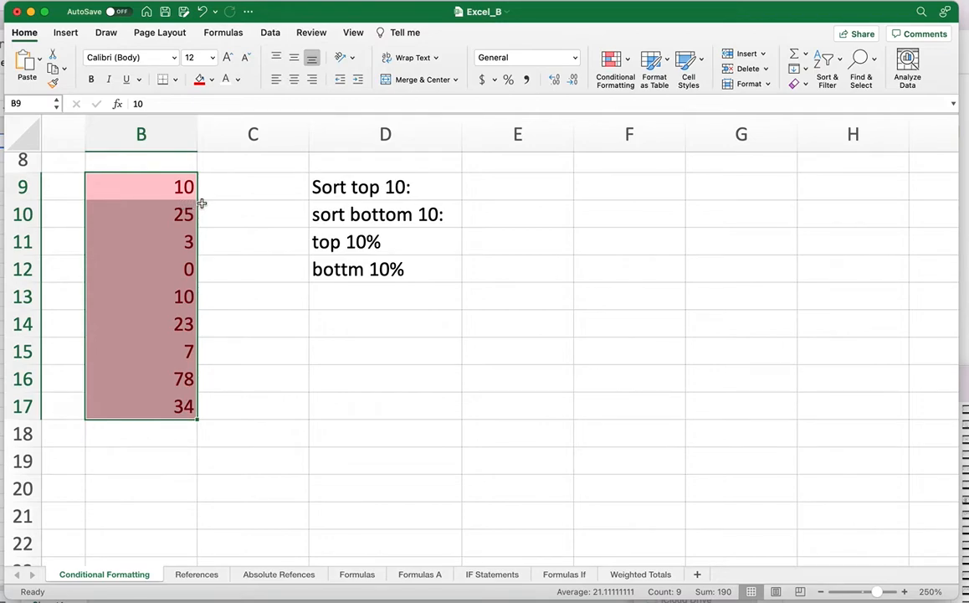
key(super+z)
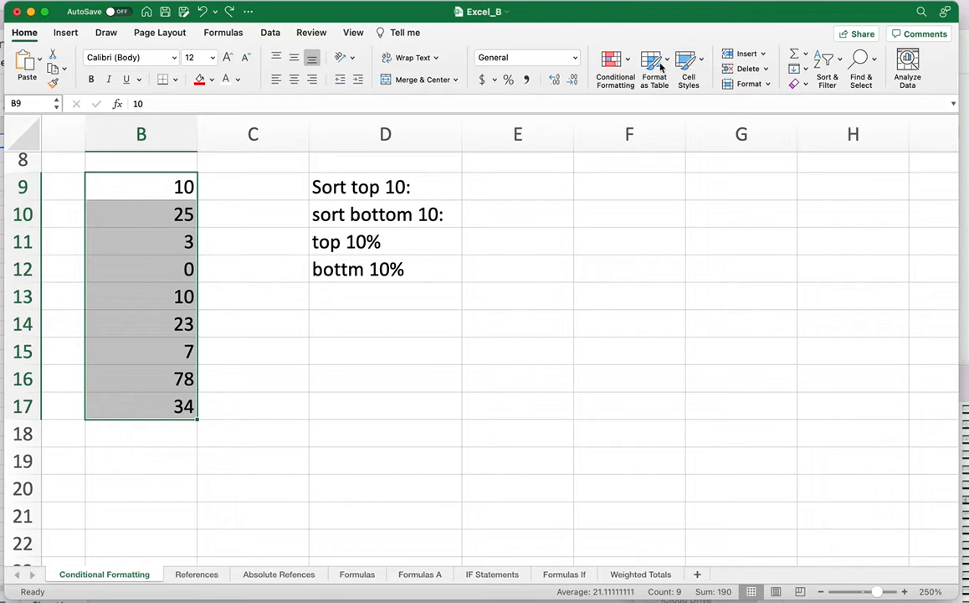
Apply a Top 10 % conditional formatting rule with Green Fill with Dark Green Text to B9:B17
click(611, 60)
mouse_move(671, 103)
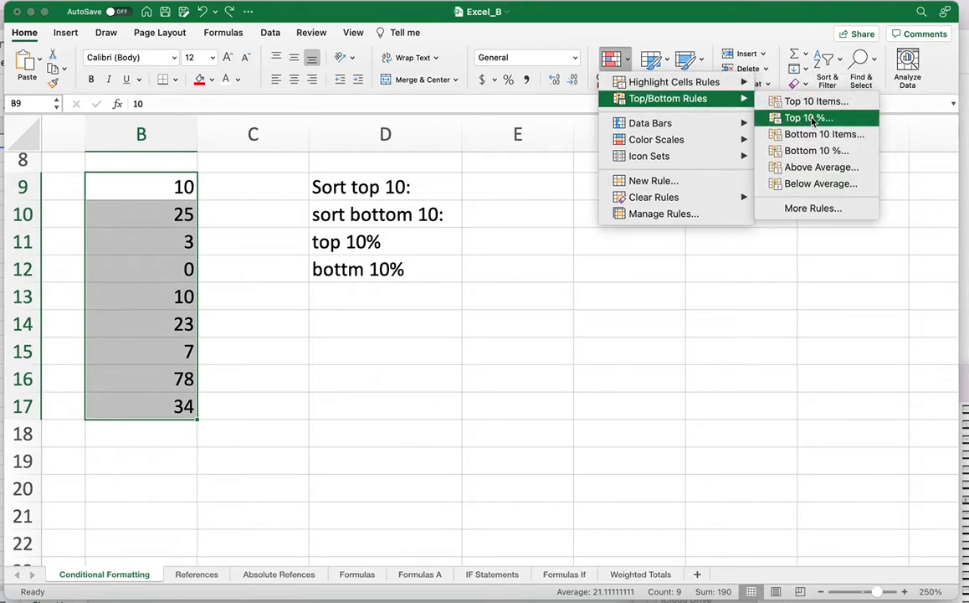
click(809, 118)
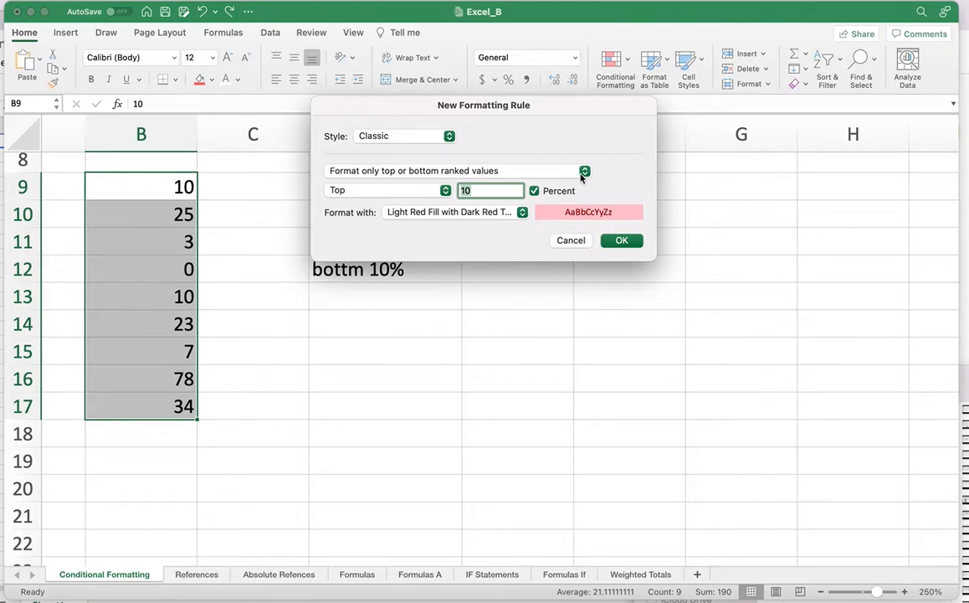
click(583, 172)
click(617, 177)
click(524, 214)
click(444, 242)
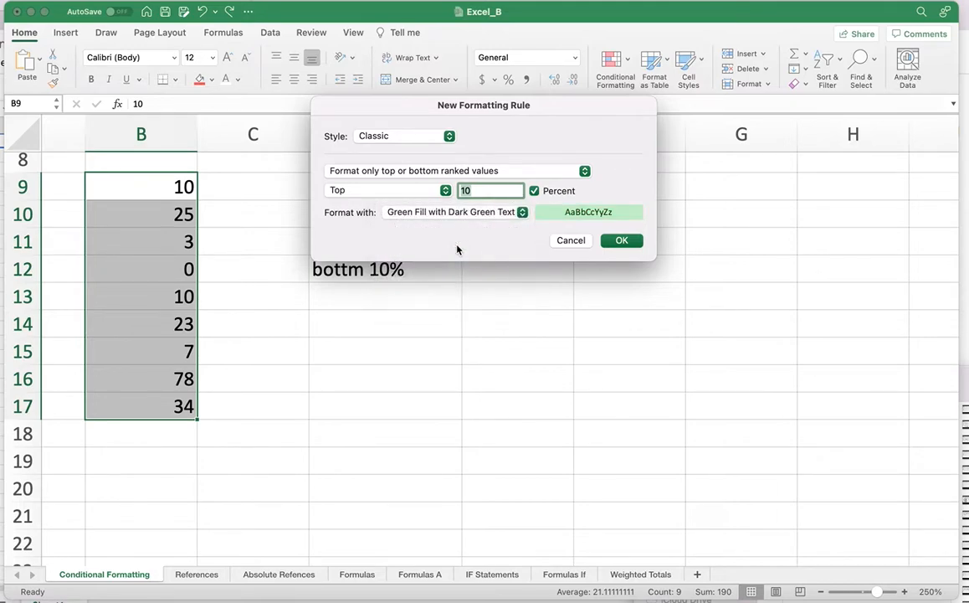
click(622, 241)
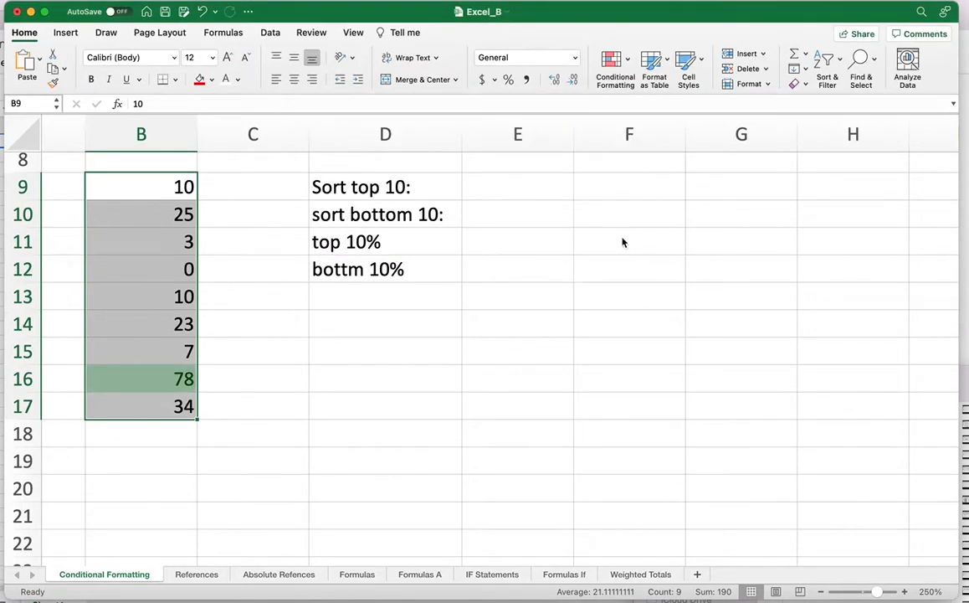
Go through the values in B9:B17 and compare them with the cell highlighted by the Top 10 % rule
click(333, 371)
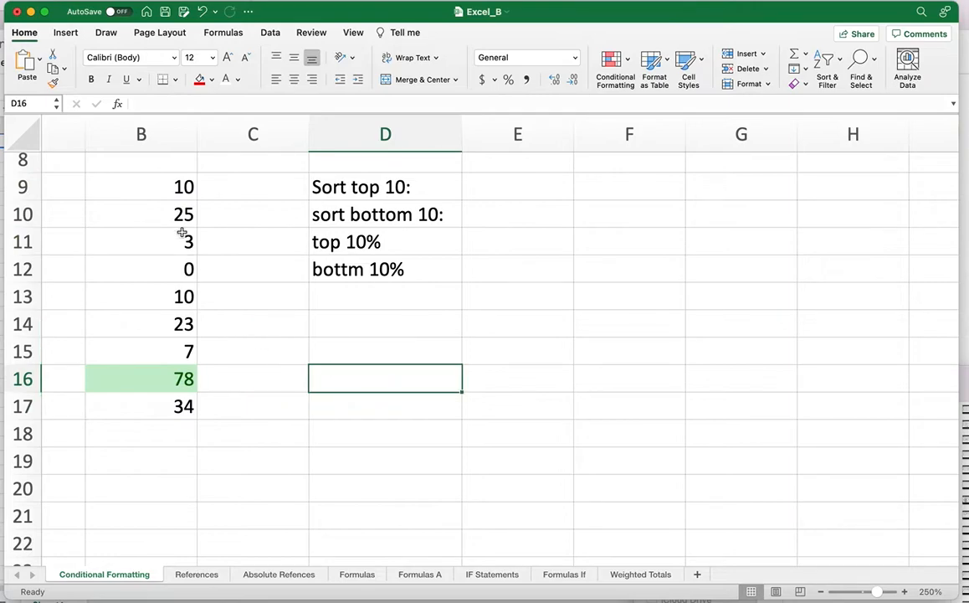
click(171, 196)
click(175, 215)
click(174, 242)
click(174, 269)
click(174, 298)
click(174, 325)
click(174, 352)
click(176, 379)
click(178, 395)
click(174, 379)
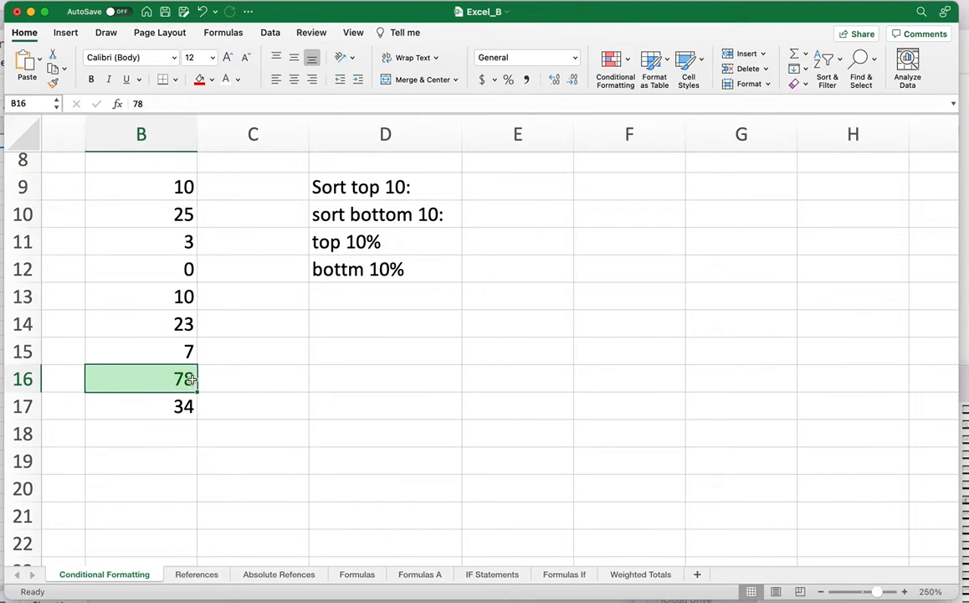
drag(148, 188, 166, 406)
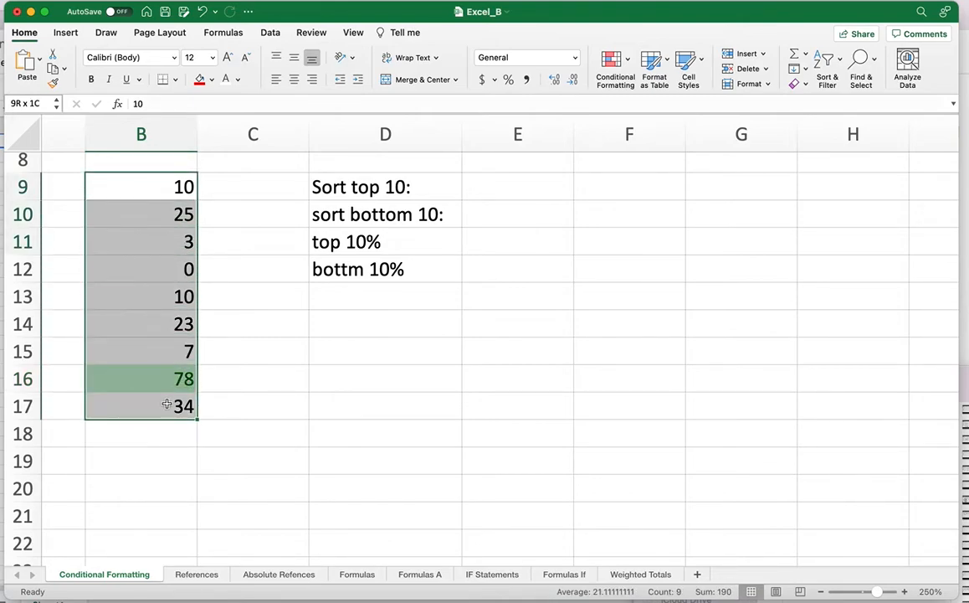
click(231, 189)
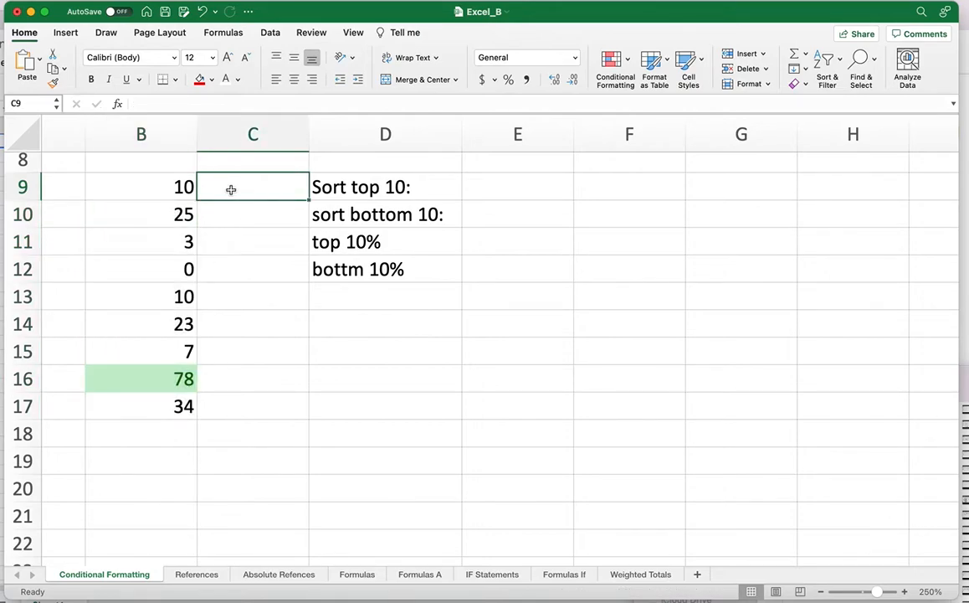
drag(171, 191, 184, 406)
Enter the values 25, 72, 52, 81, 92, 30, 5, 6 and 1 down cells C9:C17
click(237, 191)
text(25)
key(Return)
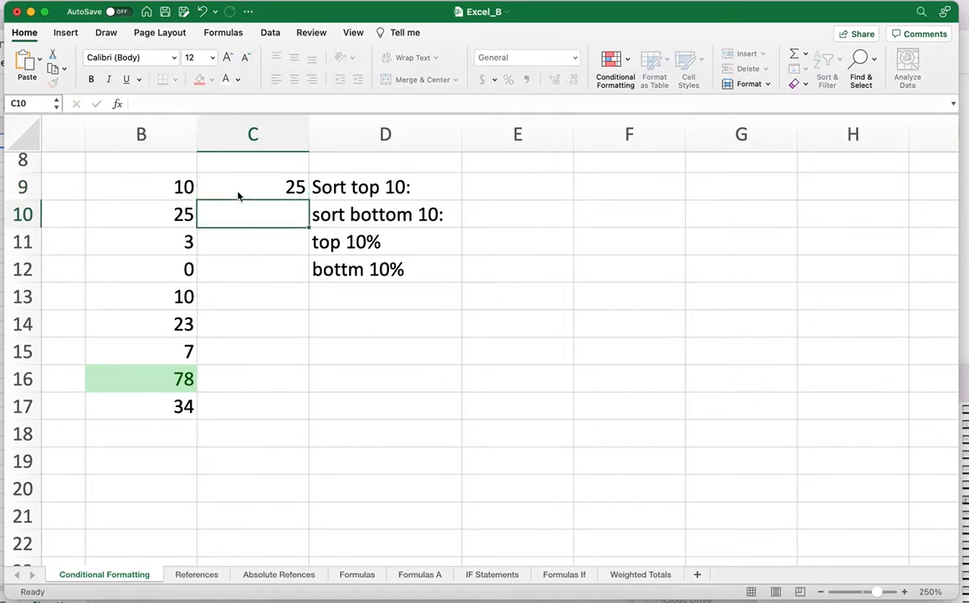
text(72)
key(Return)
text(52)
key(Return)
text(81)
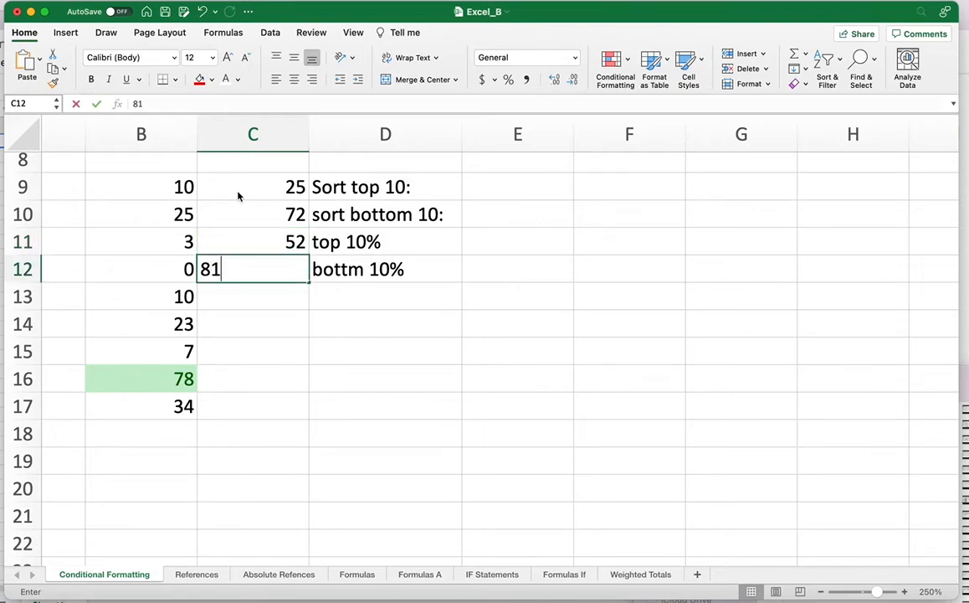
key(Return)
text(92)
key(Return)
text(30)
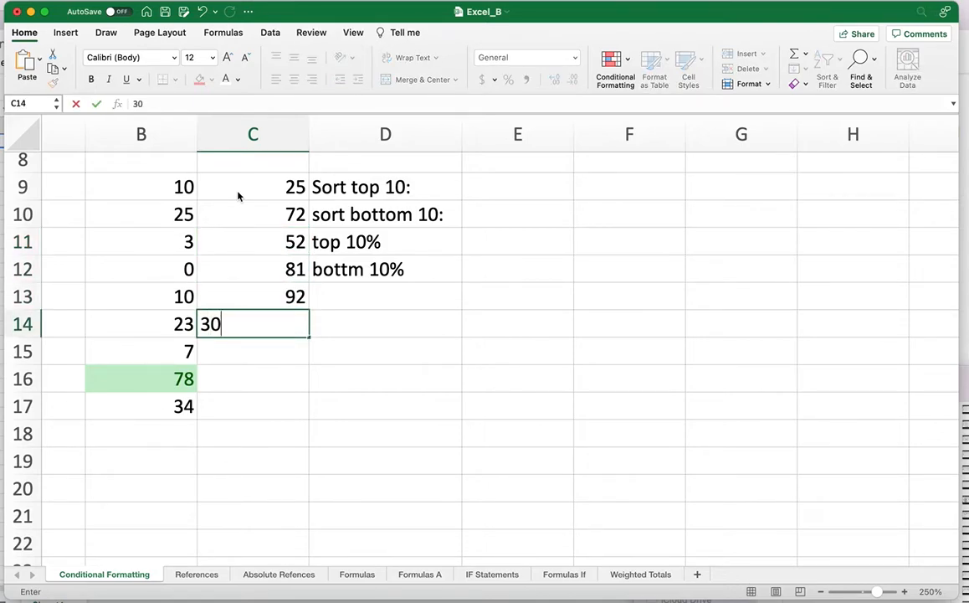
key(Return)
text(5)
key(Return)
text(6)
key(Return)
text(1)
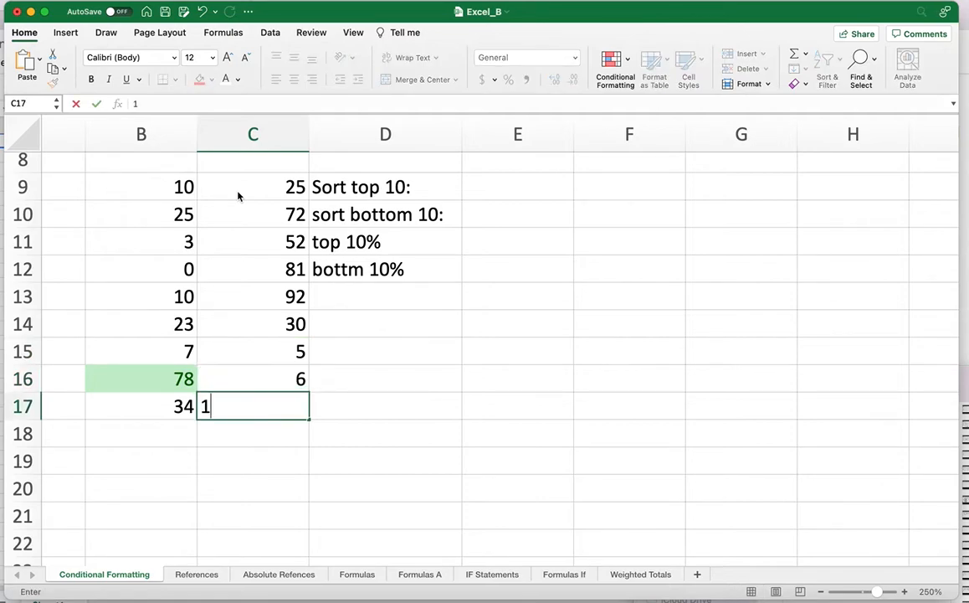
click(293, 456)
Apply a Top 10 Items conditional formatting rule with light red fill and dark red text to B9:C17
drag(156, 191, 262, 402)
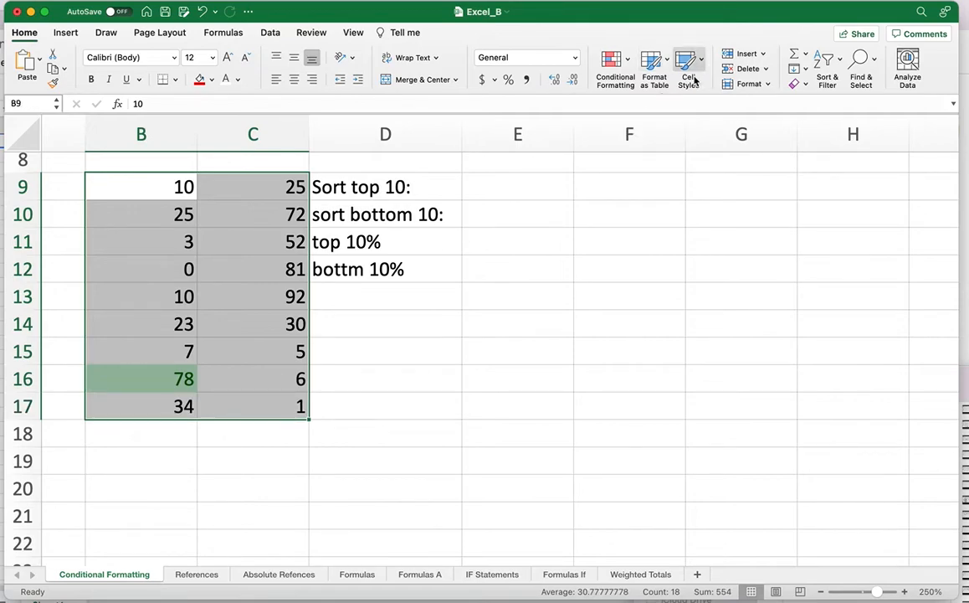
click(631, 64)
mouse_move(737, 99)
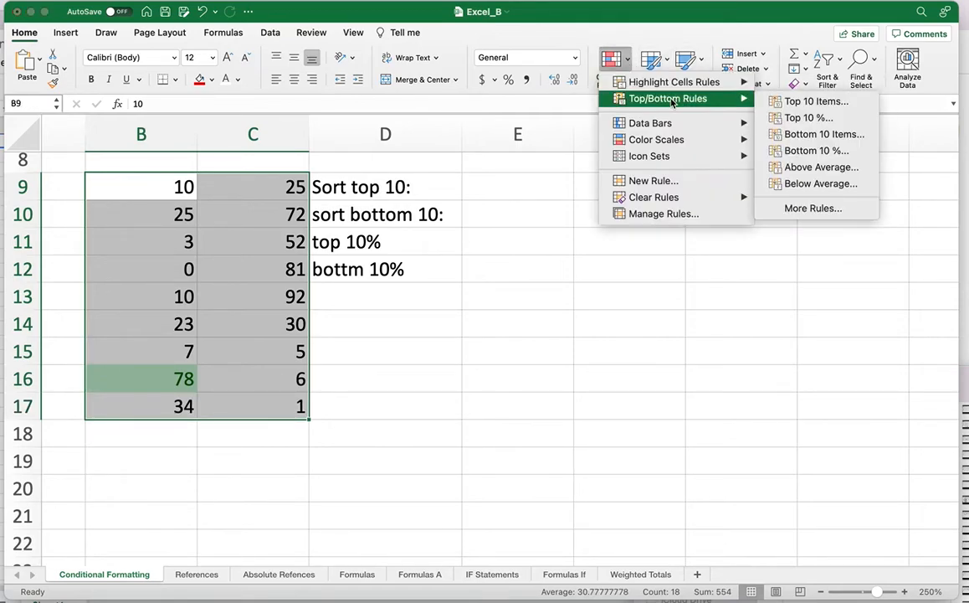
click(843, 101)
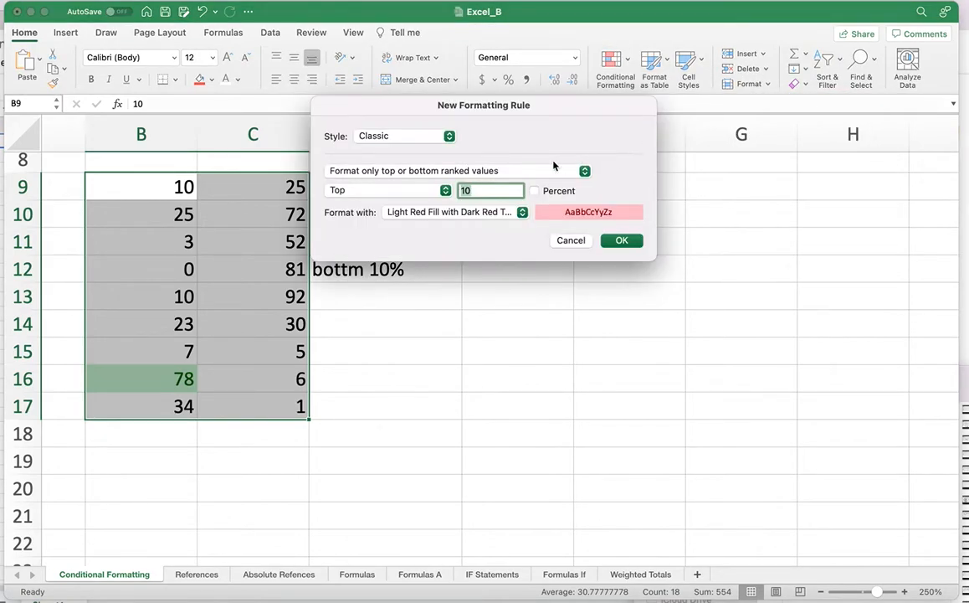
click(622, 240)
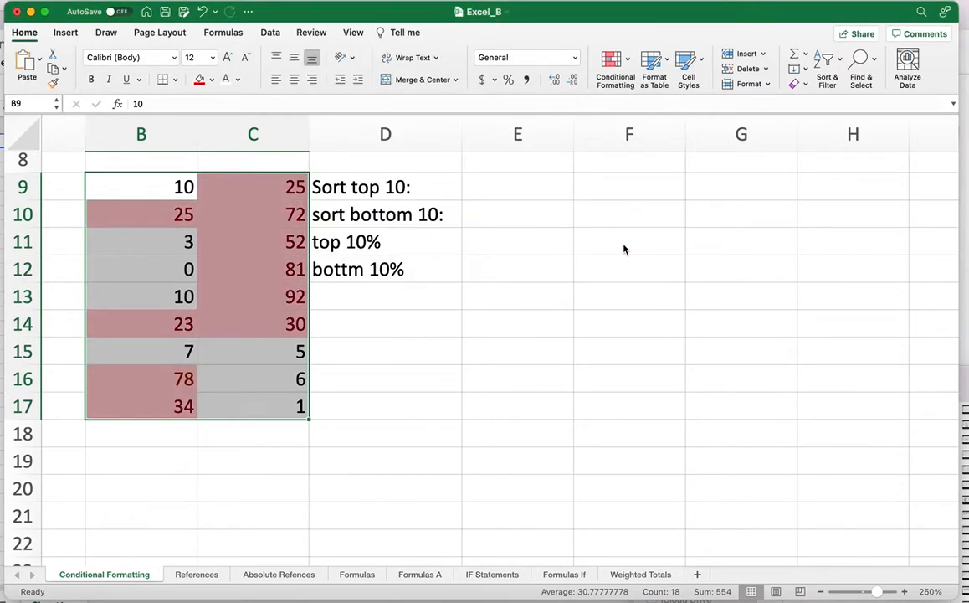
Go through the cells in B9:C17 that the Top 10 Items rule highlights
click(565, 317)
click(238, 195)
click(249, 216)
click(252, 244)
click(253, 271)
click(254, 297)
click(234, 325)
click(186, 329)
click(167, 352)
click(166, 379)
click(166, 409)
Clear the conditional formatting rules from the selected cells B9:C17
drag(140, 195, 252, 409)
click(629, 66)
mouse_move(657, 197)
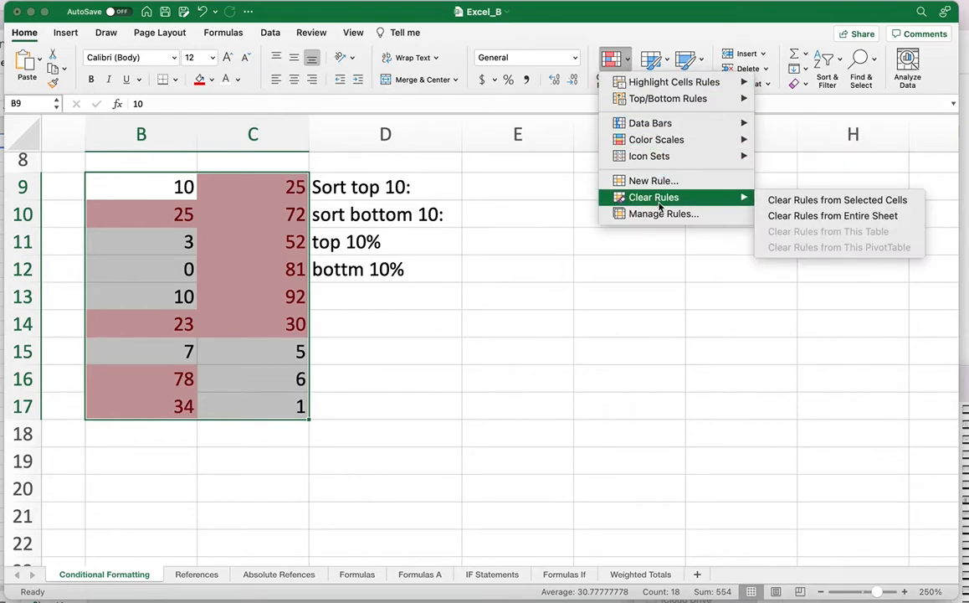
click(815, 201)
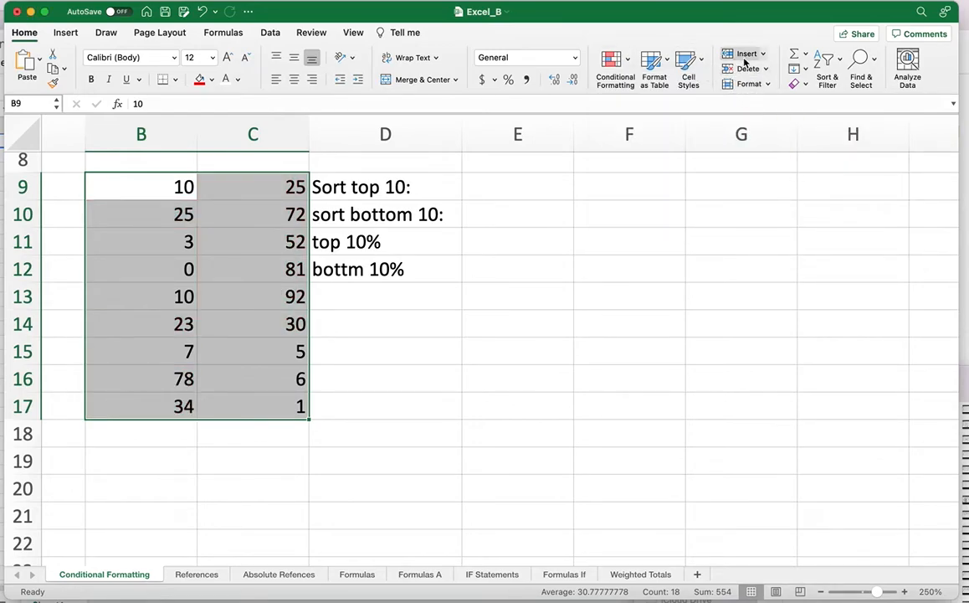
Apply a Bottom 10% conditional formatting rule with light red fill and dark red text to B9:C17
click(631, 62)
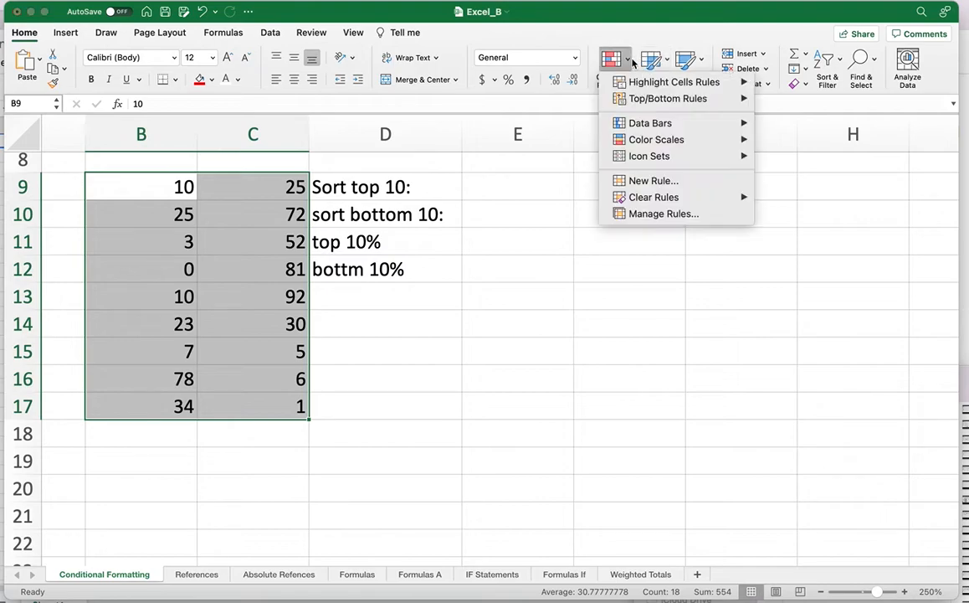
mouse_move(669, 99)
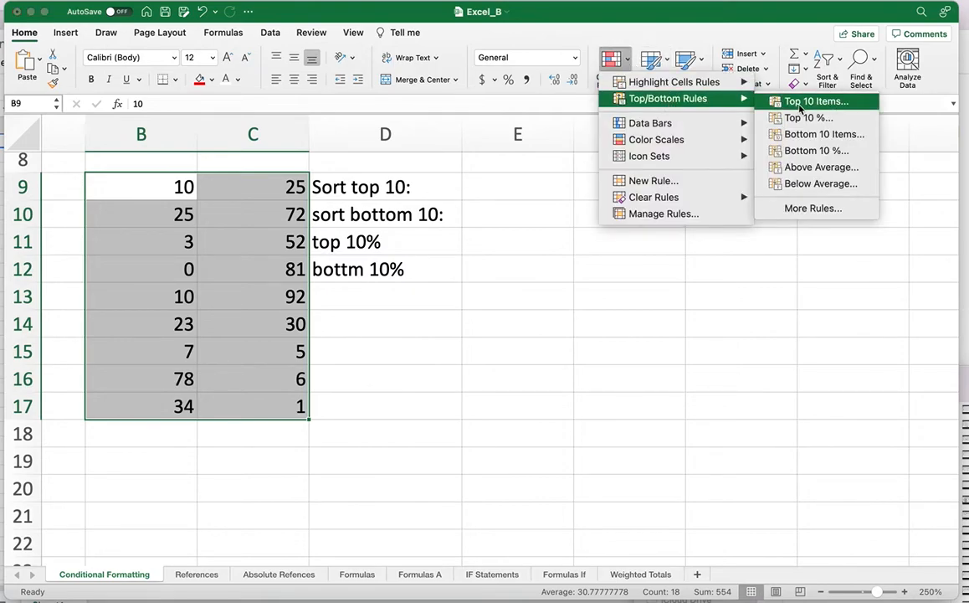
click(825, 152)
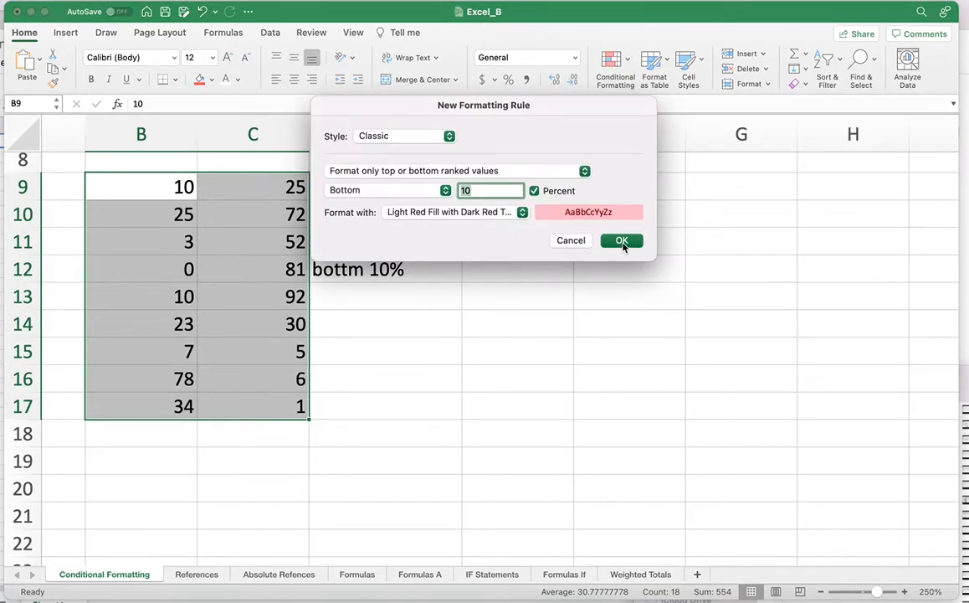
click(622, 241)
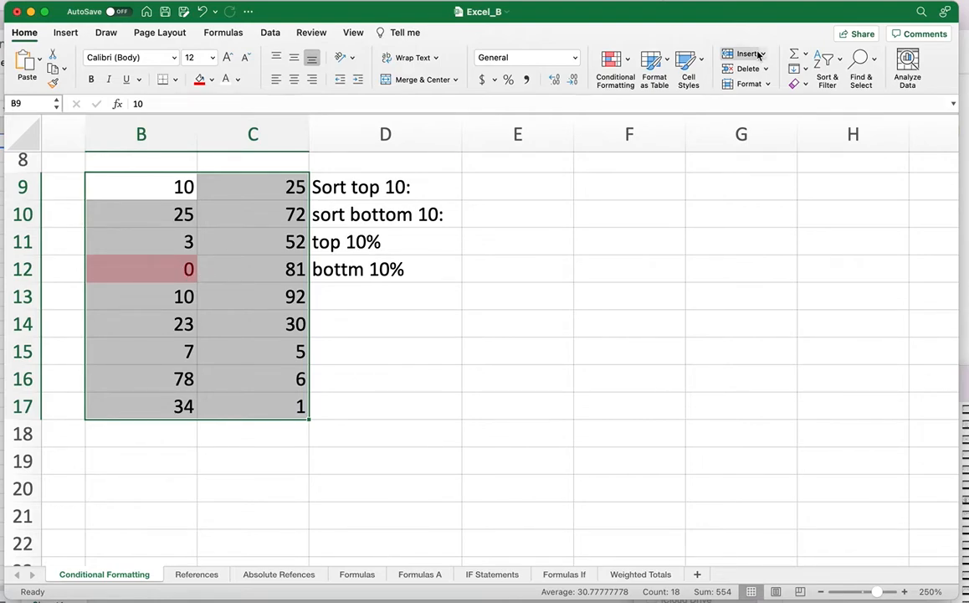
Try a Bottom 10 Items conditional formatting rule on B9:C17 for comparison and undo it
click(612, 62)
mouse_move(665, 99)
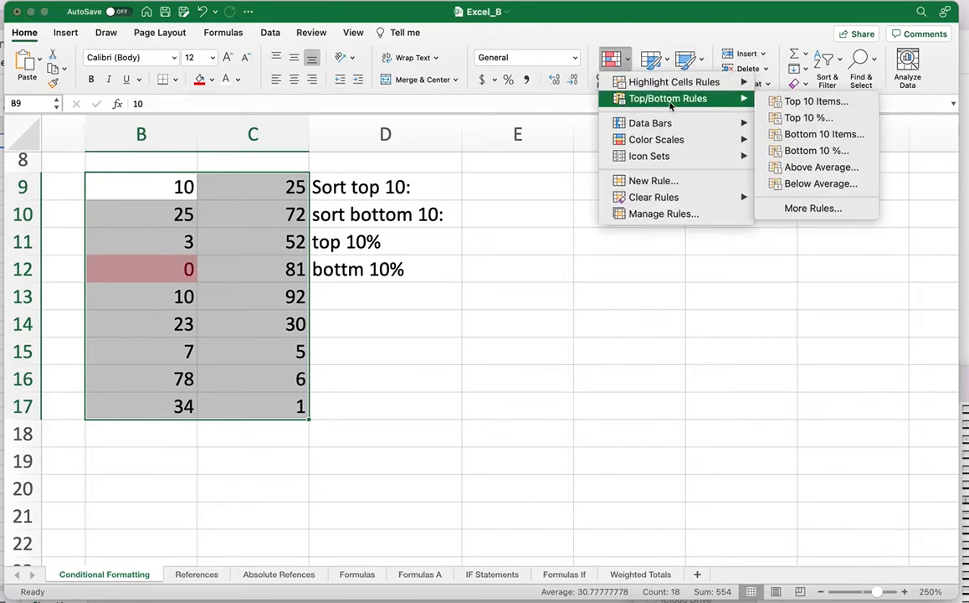
click(838, 136)
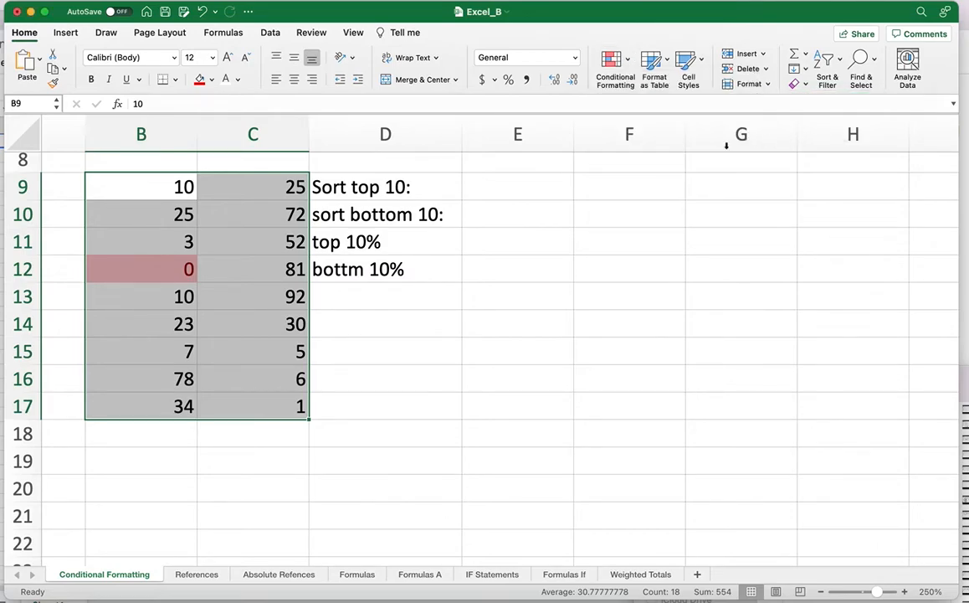
click(621, 241)
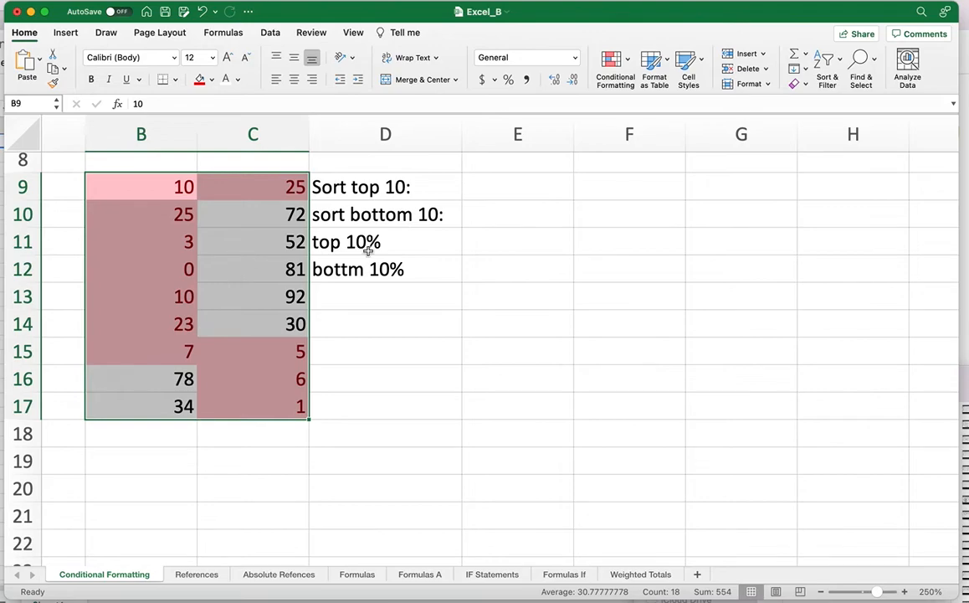
key(super+z)
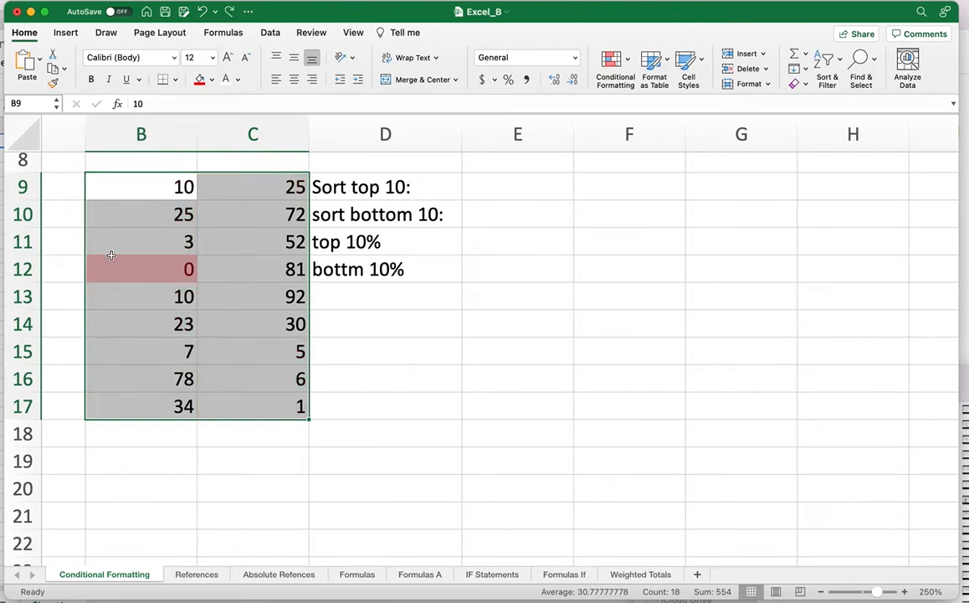
Apply the Bottom 10% rule with light red fill and dark red text to B9:C17 again
click(631, 70)
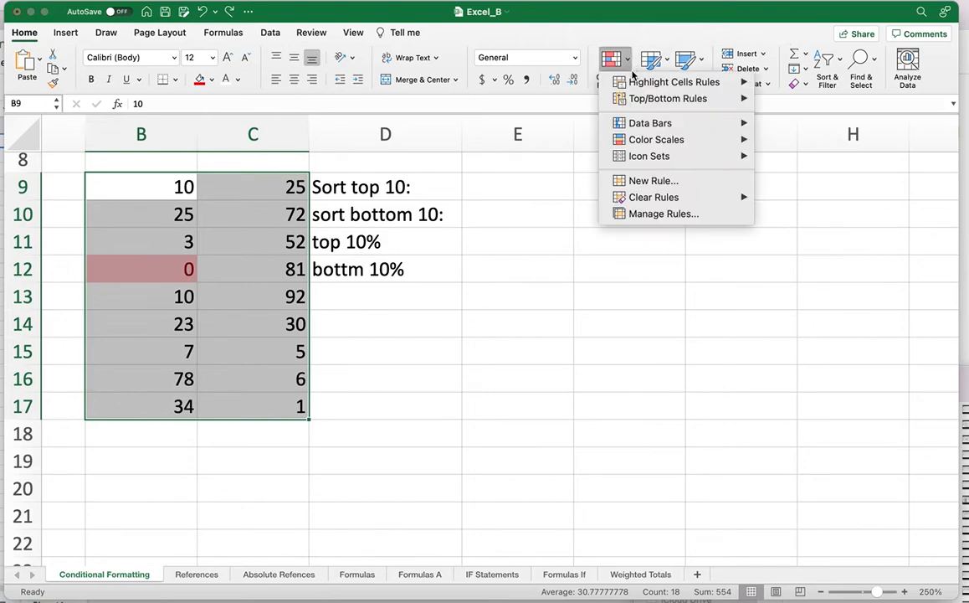
mouse_move(732, 101)
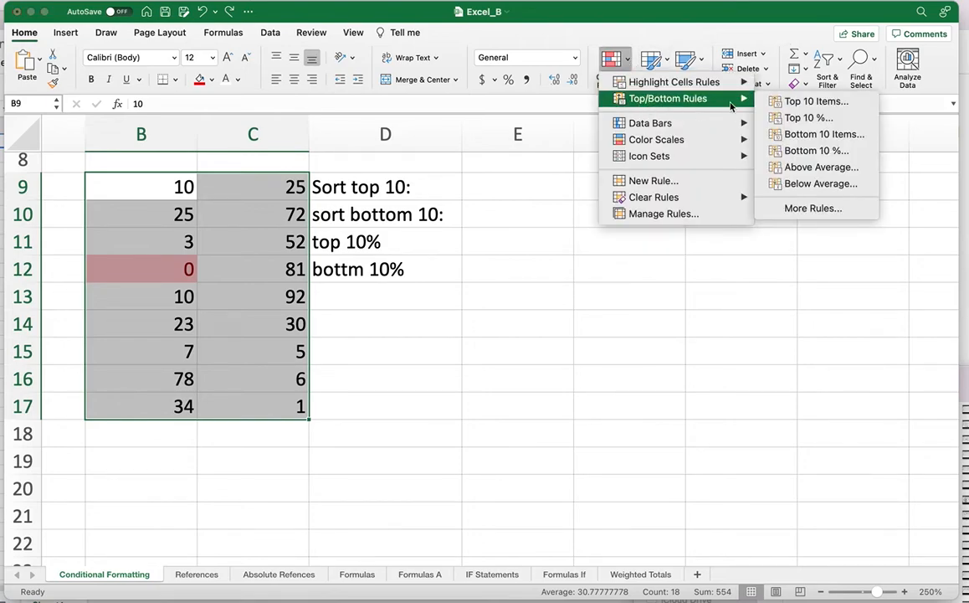
click(810, 151)
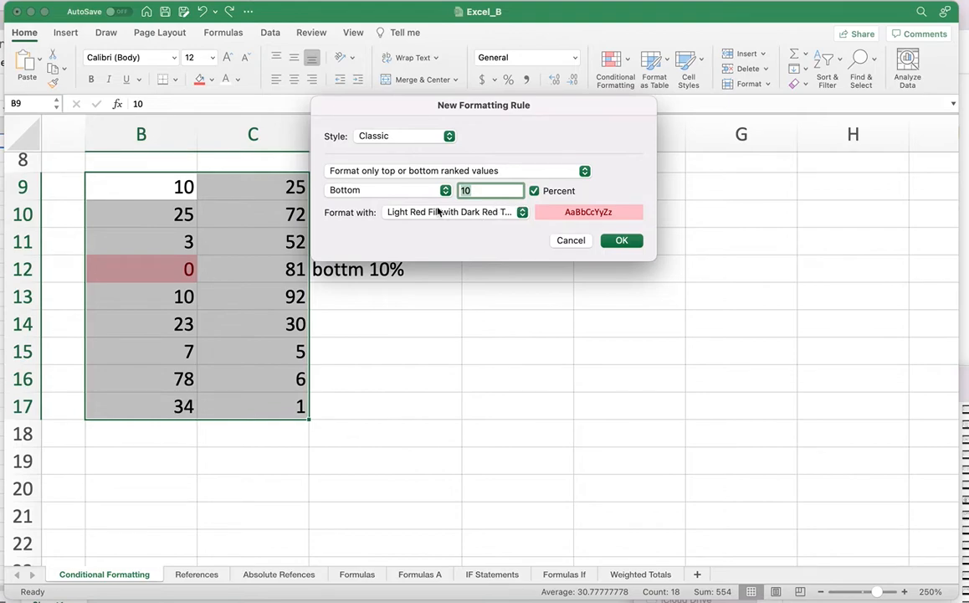
click(622, 241)
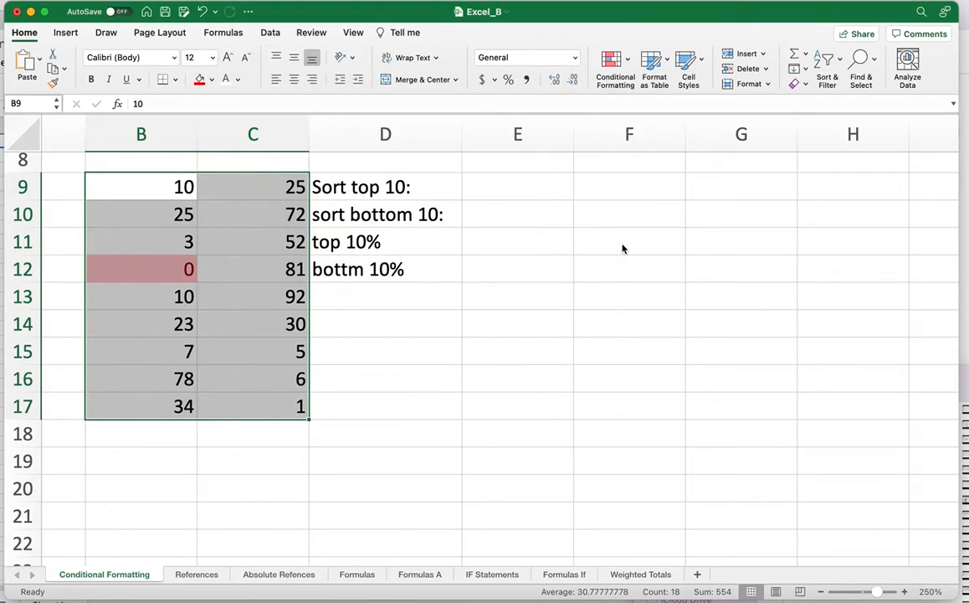
Change the value in B12 to 10 and the value in C17 to 11
click(181, 272)
double_click(180, 272)
text(1)
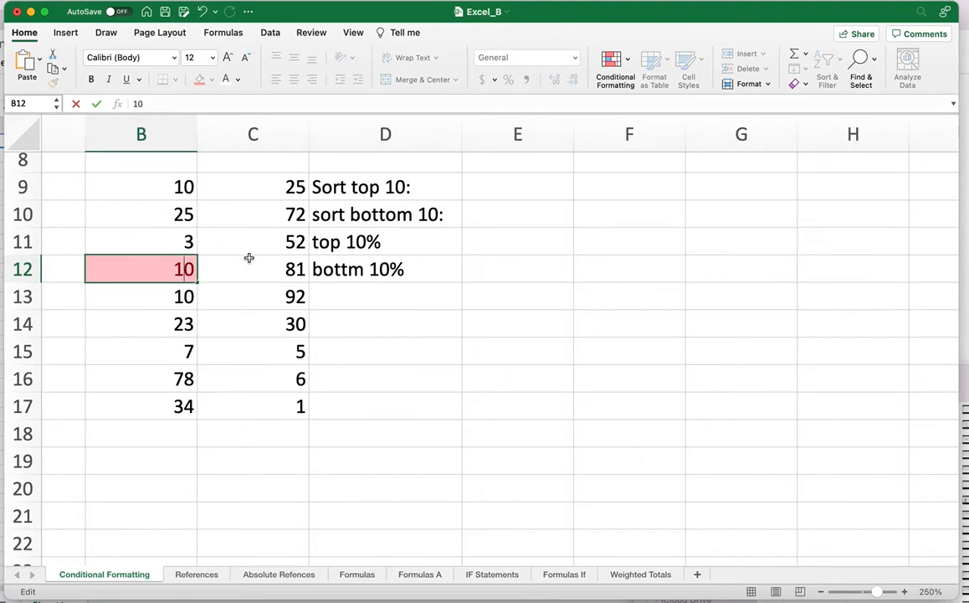
key(Return)
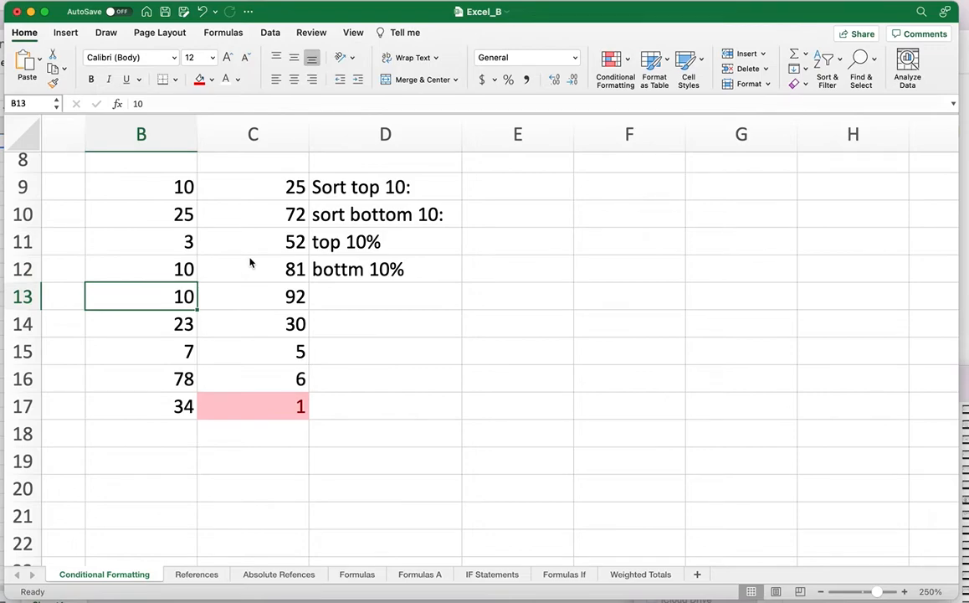
click(288, 406)
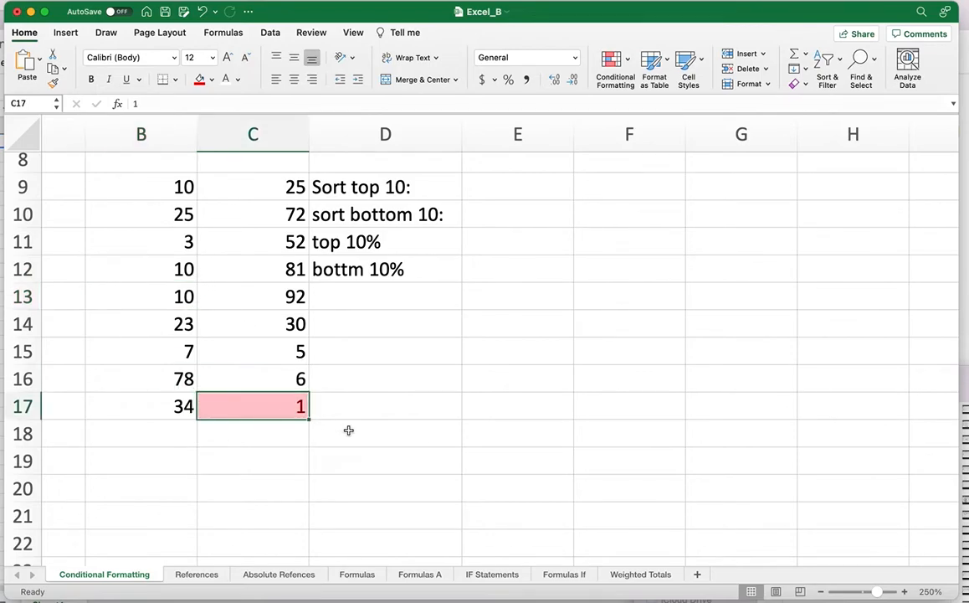
double_click(278, 404)
key(Return)
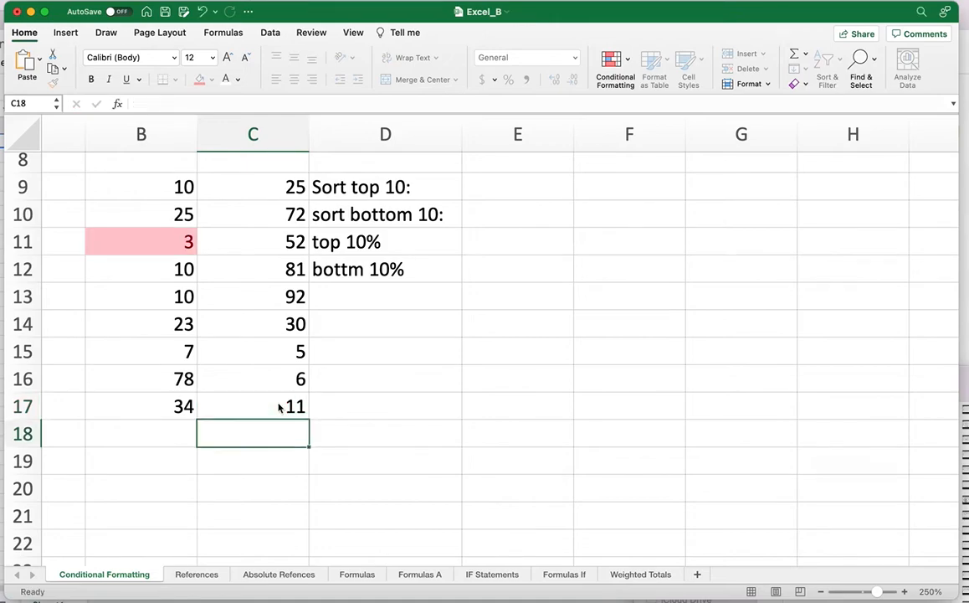
Change the value in B11 to 33 and the value in C15 to 15
double_click(185, 241)
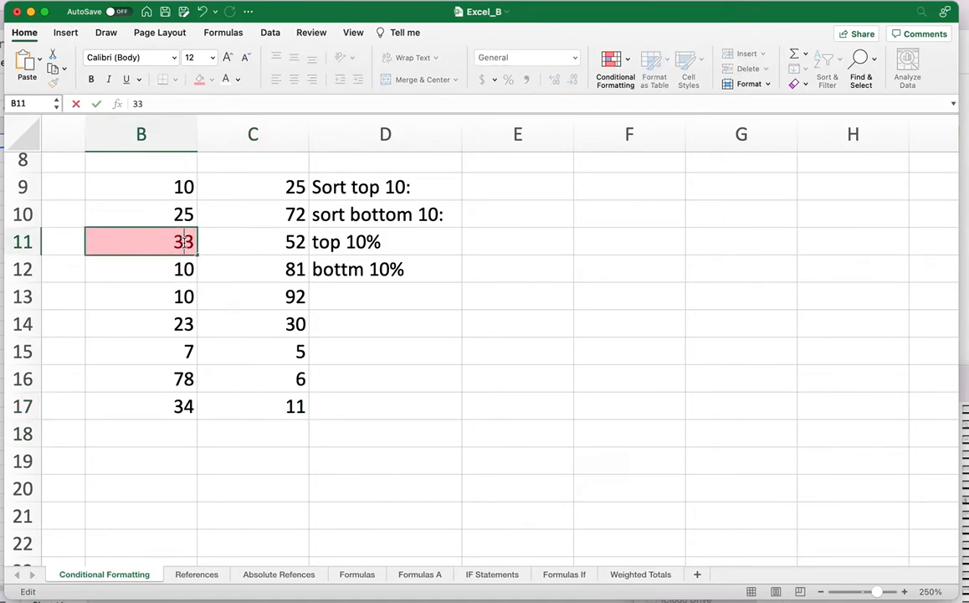
text(3)
key(Return)
double_click(288, 353)
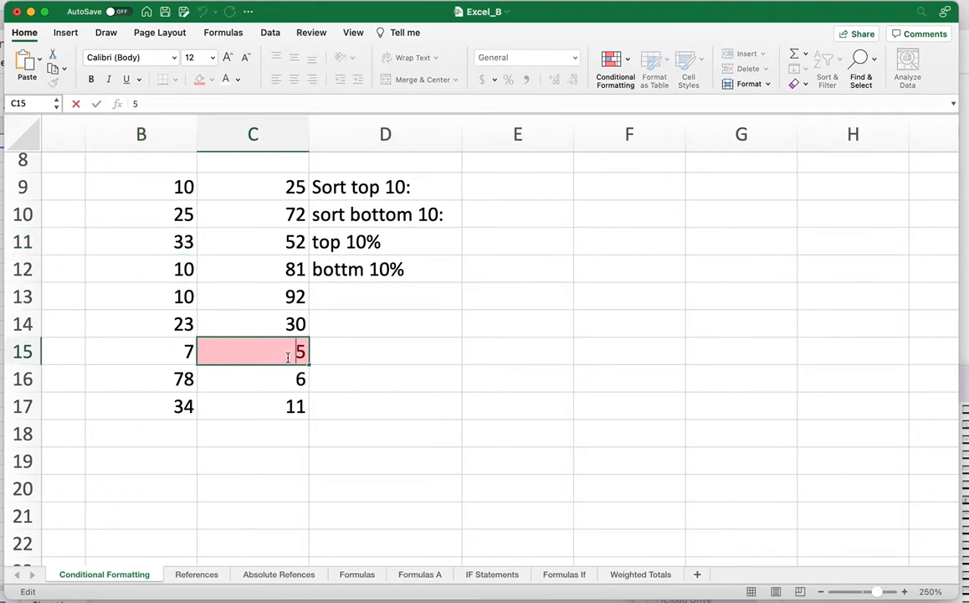
text(1)
key(Return)
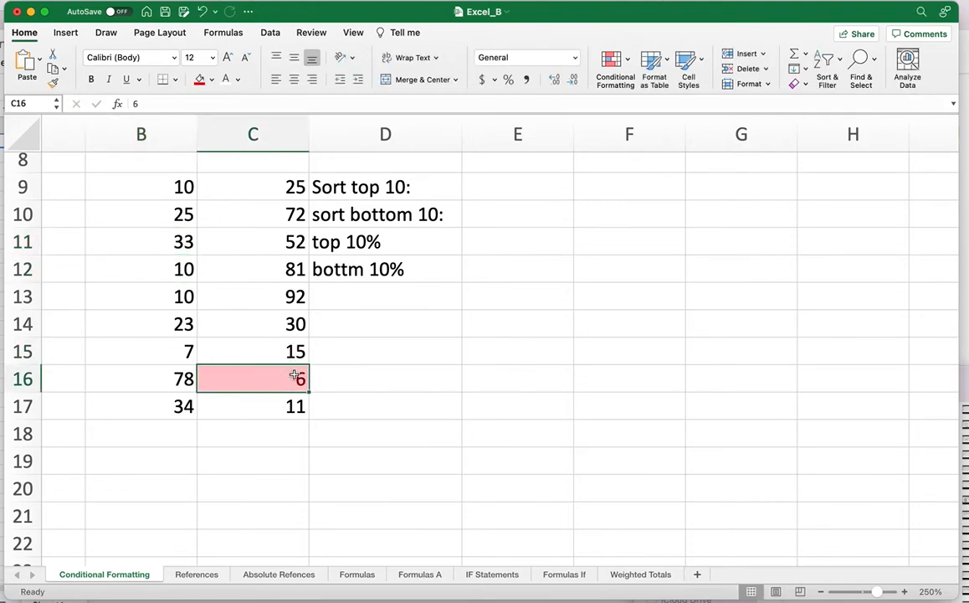
Change the value in C16 to 16 and the value in B15 to 17
double_click(292, 378)
text(1)
key(Return)
click(186, 350)
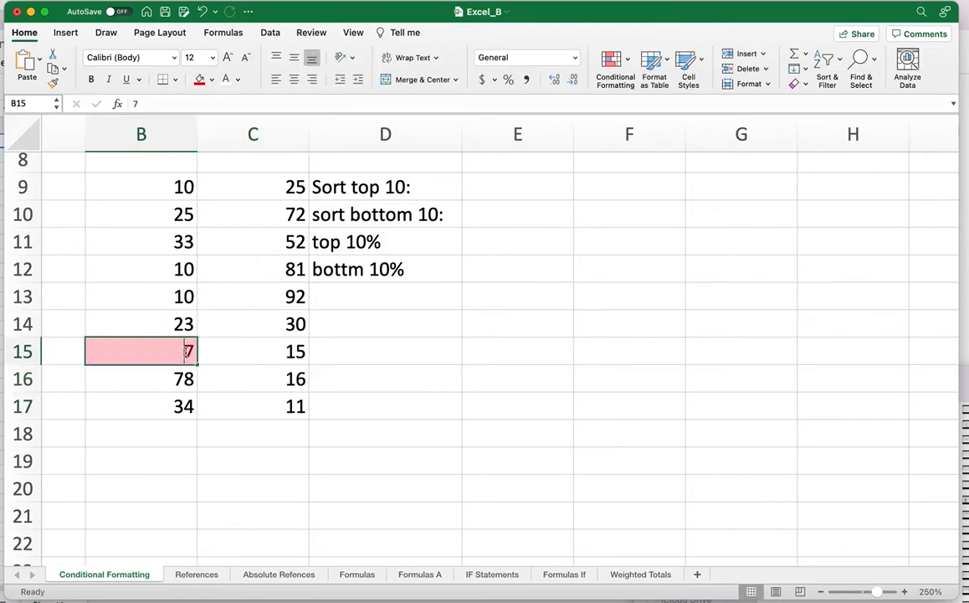
double_click(186, 351)
text(1)
key(Return)
Examine the cells that the Bottom 10% rule highlights in column B against the whole range B9:C17
click(186, 182)
click(172, 266)
click(169, 298)
click(170, 276)
click(177, 187)
click(164, 274)
click(164, 297)
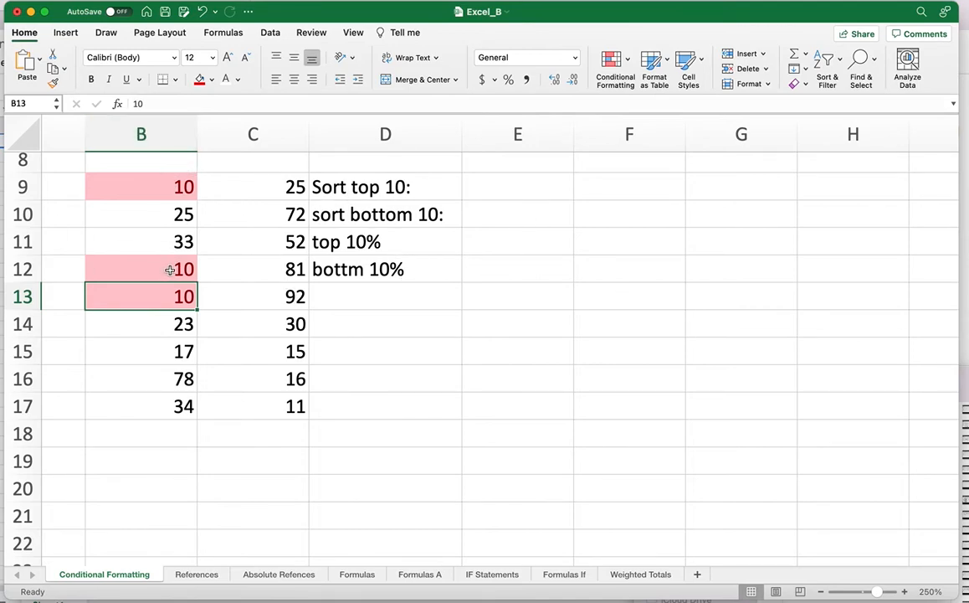
drag(150, 190, 250, 393)
click(388, 387)
drag(167, 189, 244, 402)
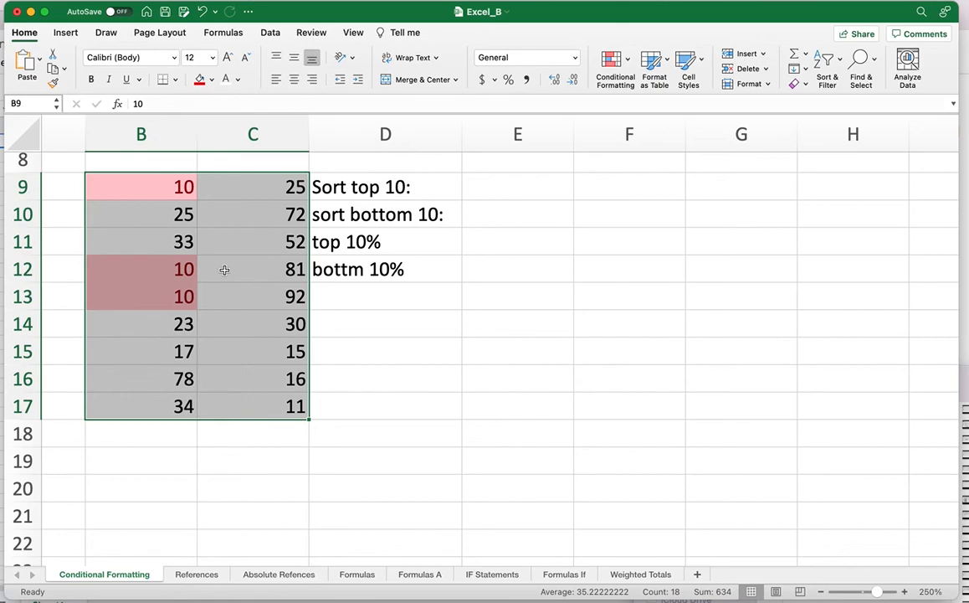
click(277, 504)
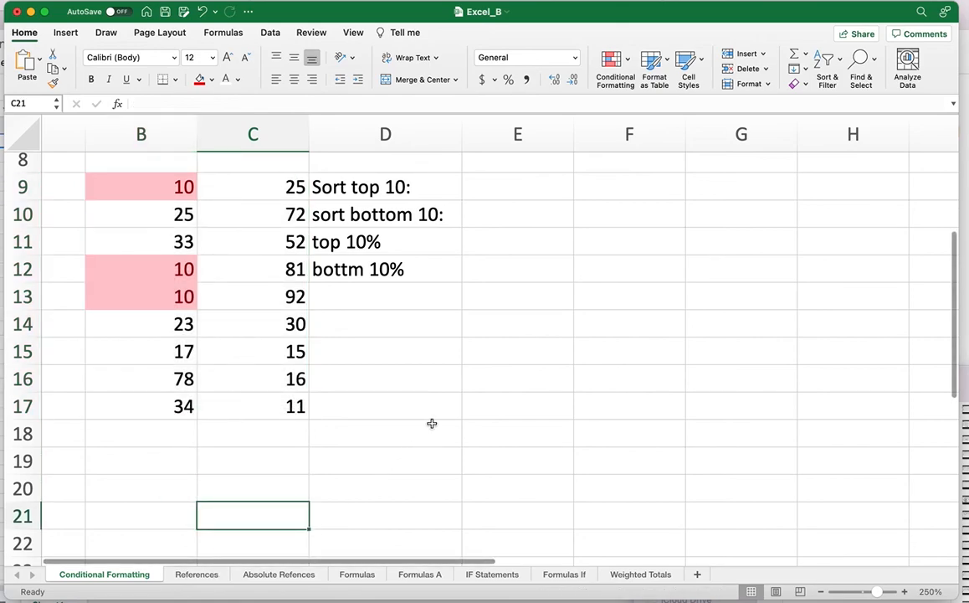
click(629, 62)
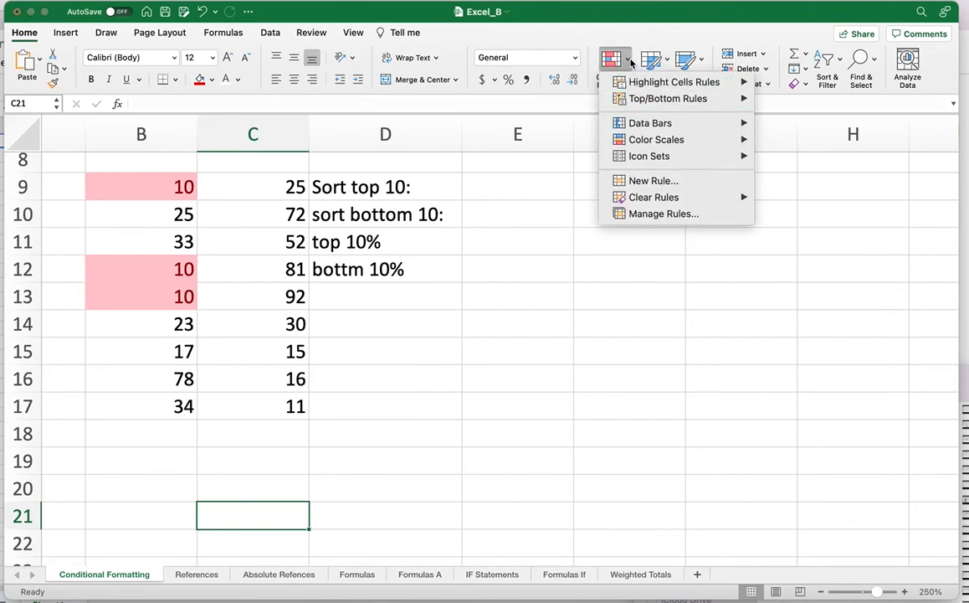
click(628, 60)
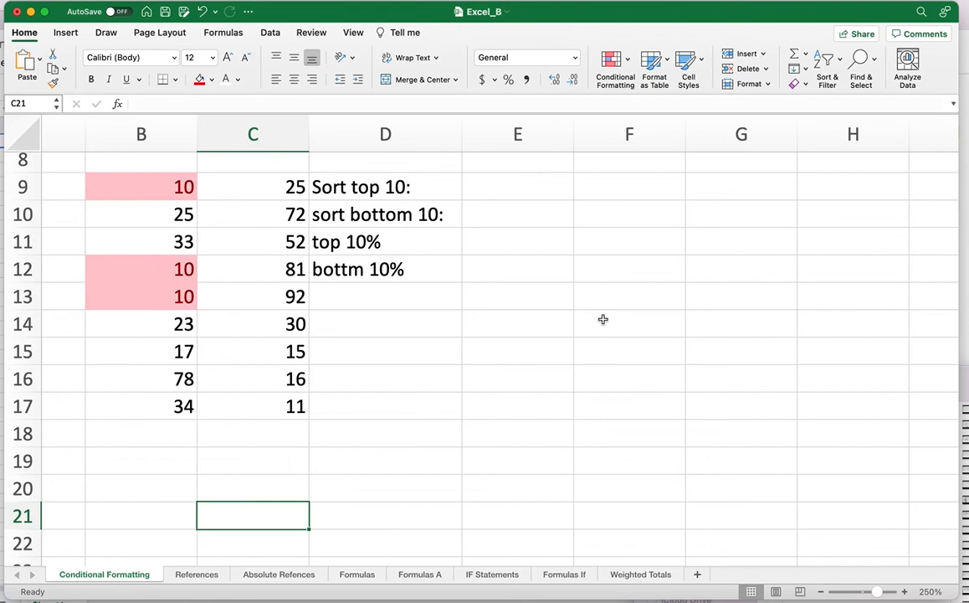